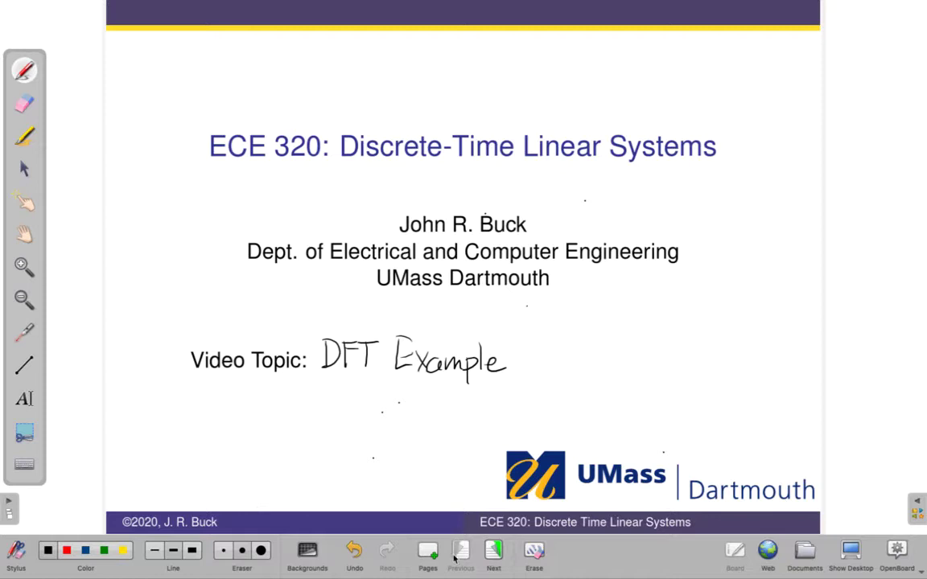
# Advance from the ECE 320 title page to the handwritten DFT example page
pyautogui.click(496, 554)
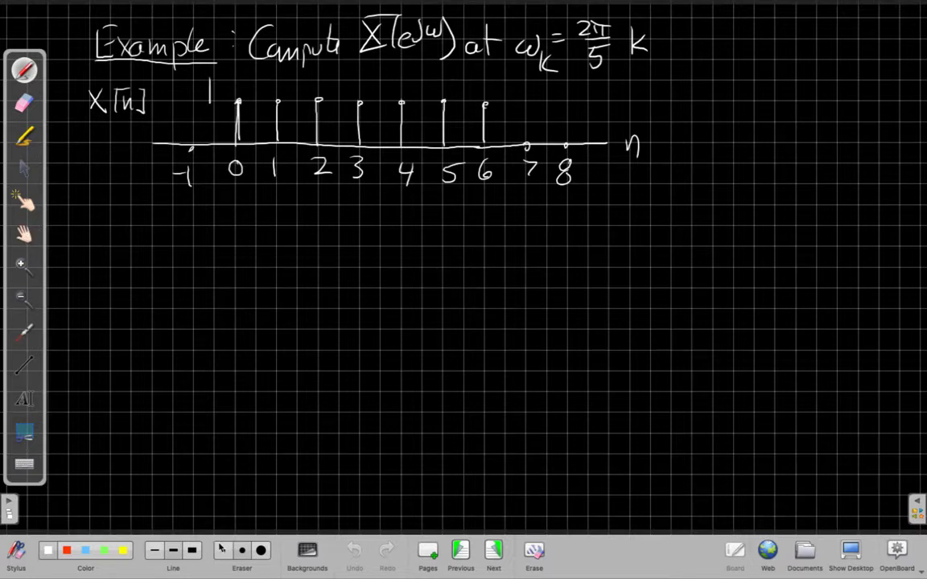
# Erase the 'Compute X(e^jω) at ω_k' line and start writing 'Finite length' beside Example
pyautogui.hotkey('ctrl', 'e')
pyautogui.moveTo(654, 77)
pyautogui.mouseDown()
pyautogui.moveTo(602, 46)
pyautogui.moveTo(523, 38)
pyautogui.moveTo(605, 37)
pyautogui.moveTo(482, 39)
pyautogui.moveTo(259, 21)
pyautogui.moveTo(266, 60)
pyautogui.moveTo(425, 66)
pyautogui.moveTo(439, 56)
pyautogui.mouseUp()
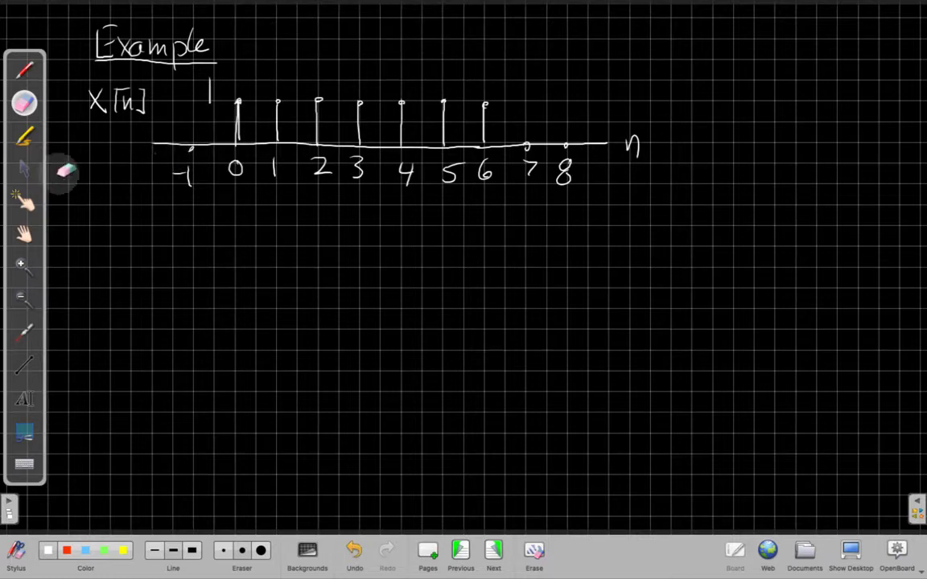
pyautogui.click(24, 70)
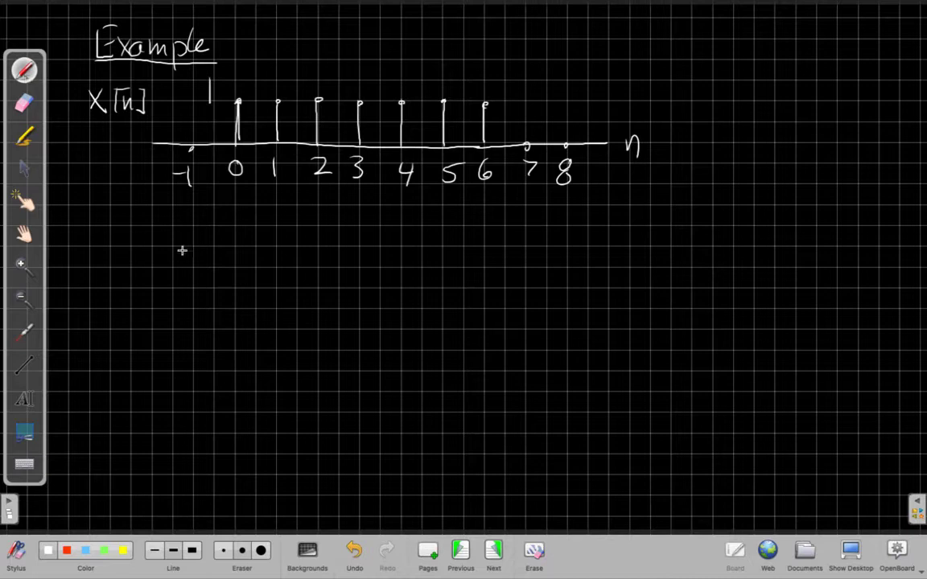
pyautogui.moveTo(289, 29)
pyautogui.mouseDown()
pyautogui.moveTo(290, 62)
pyautogui.moveTo(312, 27)
pyautogui.mouseUp()
pyautogui.moveTo(290, 44)
pyautogui.mouseDown()
pyautogui.moveTo(344, 56)
pyautogui.moveTo(354, 34)
pyautogui.moveTo(364, 53)
pyautogui.moveTo(412, 71)
pyautogui.moveTo(436, 36)
pyautogui.mouseUp()
pyautogui.moveTo(437, 26); pyautogui.dragTo(441, 58)
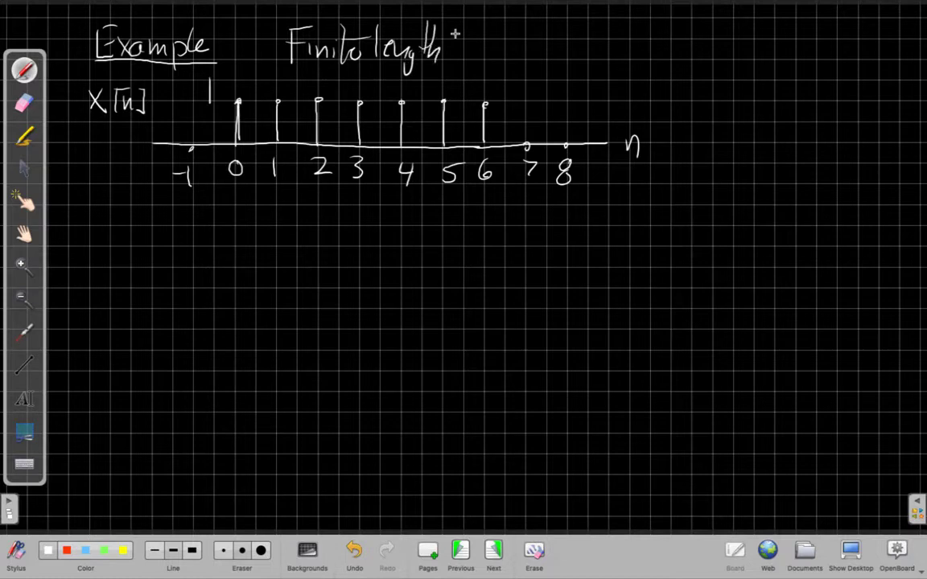
# Finish the heading with 'signal with M = 7' and write 'Need X(e^jω)' below the stems
pyautogui.moveTo(492, 44)
pyautogui.mouseDown()
pyautogui.moveTo(488, 70)
pyautogui.moveTo(527, 24)
pyautogui.moveTo(567, 37)
pyautogui.moveTo(574, 53)
pyautogui.mouseUp()
pyautogui.moveTo(584, 27)
pyautogui.mouseDown()
pyautogui.moveTo(586, 53)
pyautogui.moveTo(591, 36)
pyautogui.mouseUp()
pyautogui.moveTo(596, 24)
pyautogui.mouseDown()
pyautogui.moveTo(607, 54)
pyautogui.moveTo(658, 55)
pyautogui.moveTo(682, 39)
pyautogui.mouseUp()
pyautogui.moveTo(666, 49); pyautogui.dragTo(702, 53)
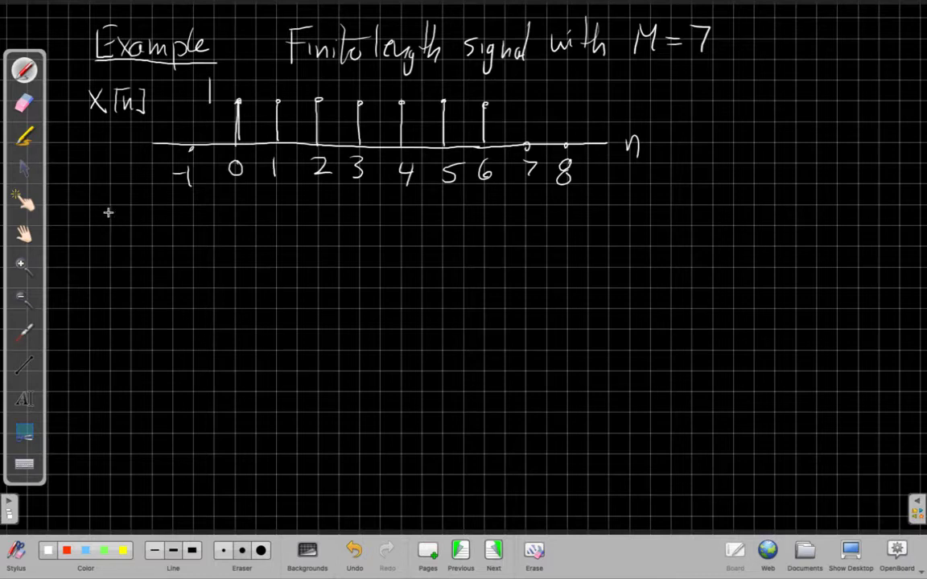
pyautogui.moveTo(92, 236)
pyautogui.mouseDown()
pyautogui.moveTo(91, 215)
pyautogui.moveTo(110, 206)
pyautogui.moveTo(201, 226)
pyautogui.moveTo(187, 240)
pyautogui.moveTo(233, 227)
pyautogui.moveTo(265, 203)
pyautogui.moveTo(274, 240)
pyautogui.mouseUp()
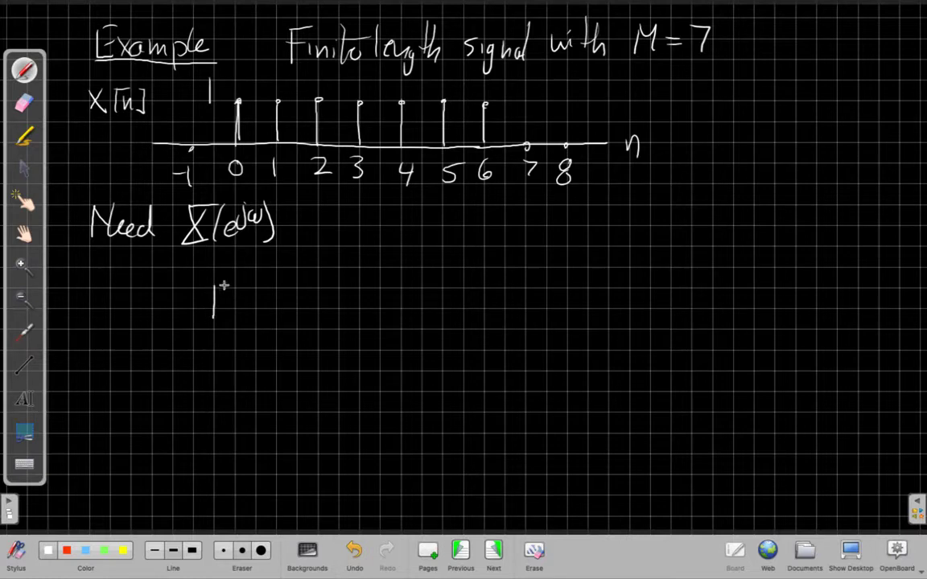
# Sketch the rectangular pulse on a baseline, labelling its ends -3 and 3
pyautogui.moveTo(215, 287); pyautogui.dragTo(318, 284)
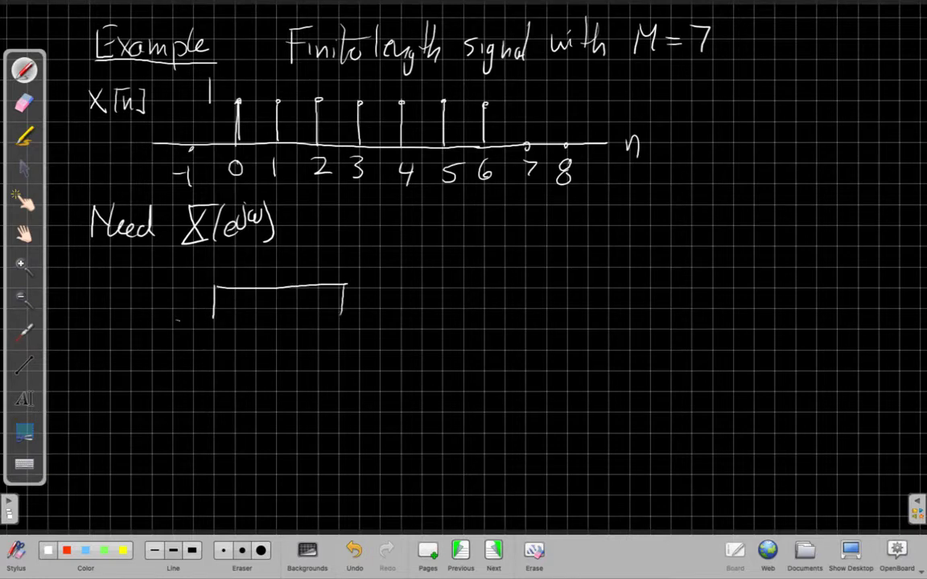
pyautogui.moveTo(177, 321); pyautogui.dragTo(324, 326)
pyautogui.moveTo(211, 334); pyautogui.dragTo(203, 354)
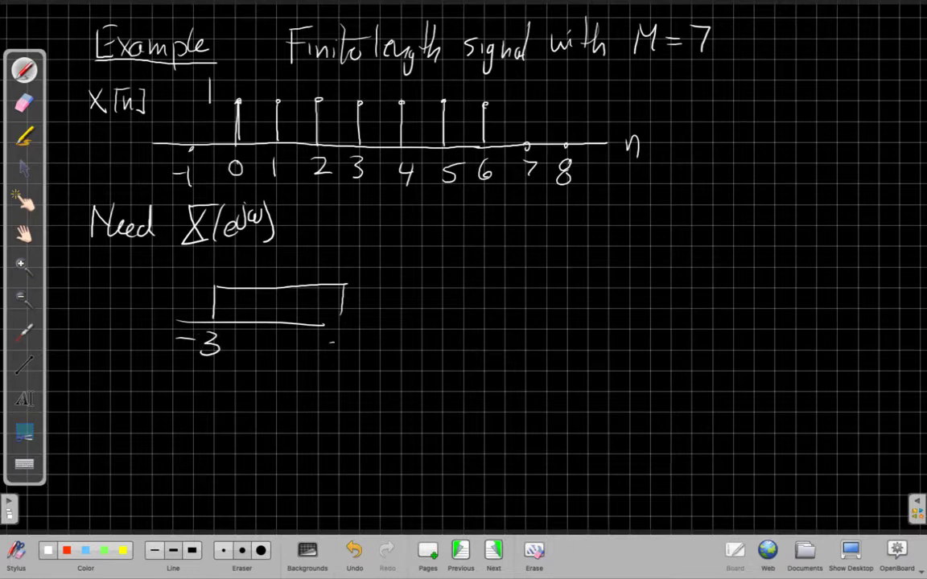
pyautogui.moveTo(332, 344); pyautogui.dragTo(332, 364)
pyautogui.moveTo(318, 328)
pyautogui.mouseDown()
pyautogui.moveTo(354, 330)
pyautogui.moveTo(343, 330)
pyautogui.mouseUp()
# Write 'Table' above and the definition s[n] = X[n+3] left of the pulse
pyautogui.moveTo(432, 280); pyautogui.dragTo(431, 261)
pyautogui.moveTo(423, 253); pyautogui.dragTo(491, 276)
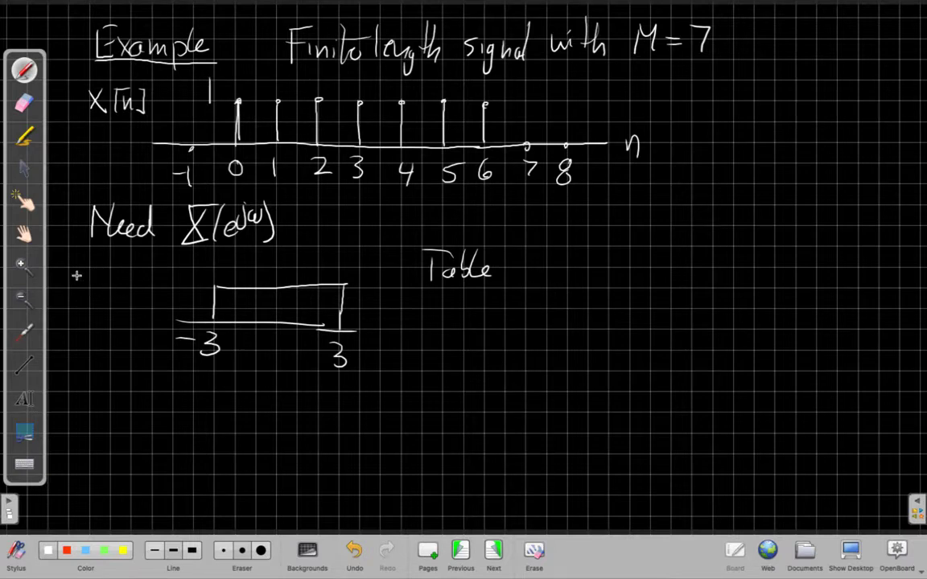
pyautogui.moveTo(76, 275)
pyautogui.mouseDown()
pyautogui.moveTo(69, 287)
pyautogui.moveTo(106, 293)
pyautogui.moveTo(127, 279)
pyautogui.mouseUp()
pyautogui.moveTo(115, 286)
pyautogui.mouseDown()
pyautogui.moveTo(170, 280)
pyautogui.moveTo(189, 291)
pyautogui.mouseUp()
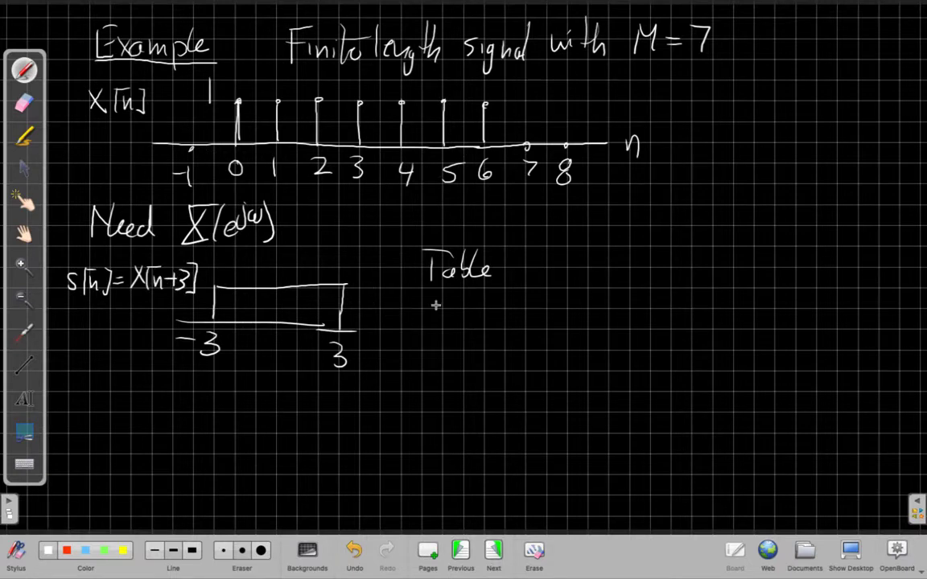
# Draw an arrow under Table and write S(e^jω) = after it
pyautogui.moveTo(434, 305)
pyautogui.mouseDown()
pyautogui.moveTo(519, 306)
pyautogui.moveTo(508, 313)
pyautogui.mouseUp()
pyautogui.moveTo(572, 290)
pyautogui.mouseDown()
pyautogui.moveTo(554, 315)
pyautogui.moveTo(578, 322)
pyautogui.mouseUp()
pyautogui.moveTo(592, 312); pyautogui.dragTo(606, 296)
pyautogui.moveTo(608, 300)
pyautogui.mouseDown()
pyautogui.moveTo(630, 296)
pyautogui.moveTo(638, 326)
pyautogui.moveTo(676, 303)
pyautogui.mouseUp()
pyautogui.moveTo(660, 310); pyautogui.dragTo(679, 310)
pyautogui.moveTo(724, 276)
pyautogui.mouseDown()
pyautogui.moveTo(714, 291)
pyautogui.moveTo(756, 293)
pyautogui.mouseUp()
# Write the ratio sin(7/2 ω)/sin(ω/2) and begin X[n] below the pulse
pyautogui.moveTo(783, 251); pyautogui.dragTo(777, 299)
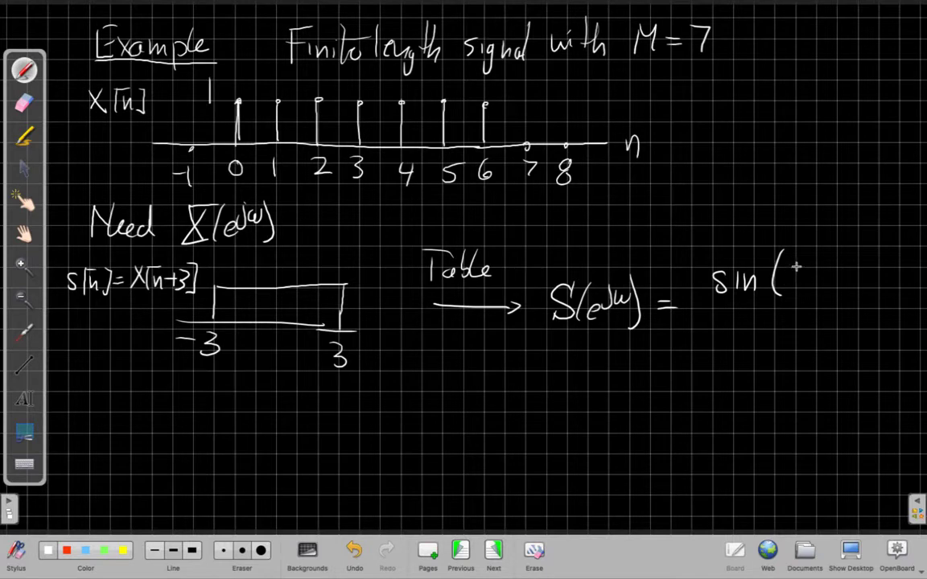
pyautogui.moveTo(792, 270)
pyautogui.mouseDown()
pyautogui.moveTo(805, 270)
pyautogui.moveTo(806, 283)
pyautogui.moveTo(841, 265)
pyautogui.moveTo(853, 283)
pyautogui.mouseUp()
pyautogui.moveTo(714, 303); pyautogui.dragTo(837, 302)
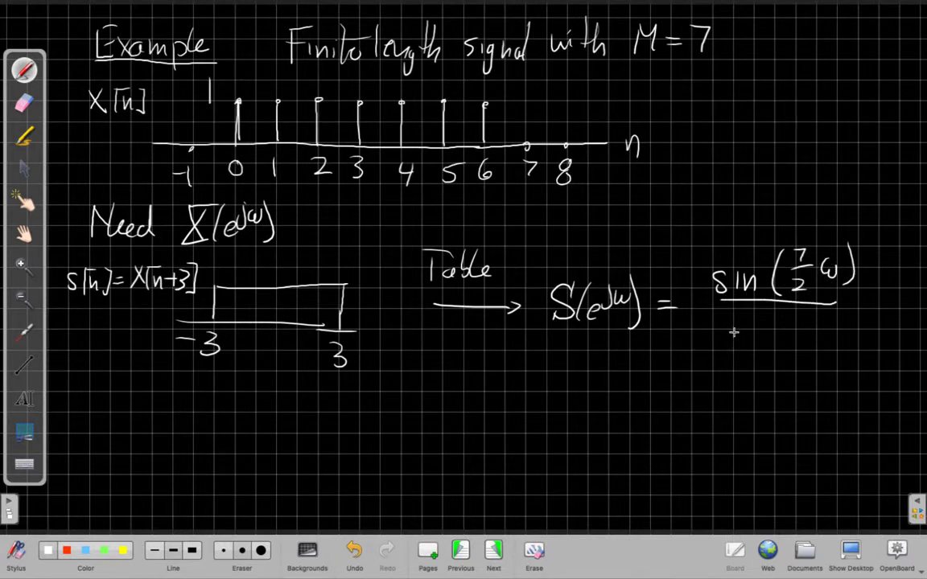
pyautogui.moveTo(742, 322)
pyautogui.mouseDown()
pyautogui.moveTo(731, 338)
pyautogui.moveTo(770, 332)
pyautogui.moveTo(795, 342)
pyautogui.moveTo(826, 325)
pyautogui.moveTo(849, 353)
pyautogui.mouseUp()
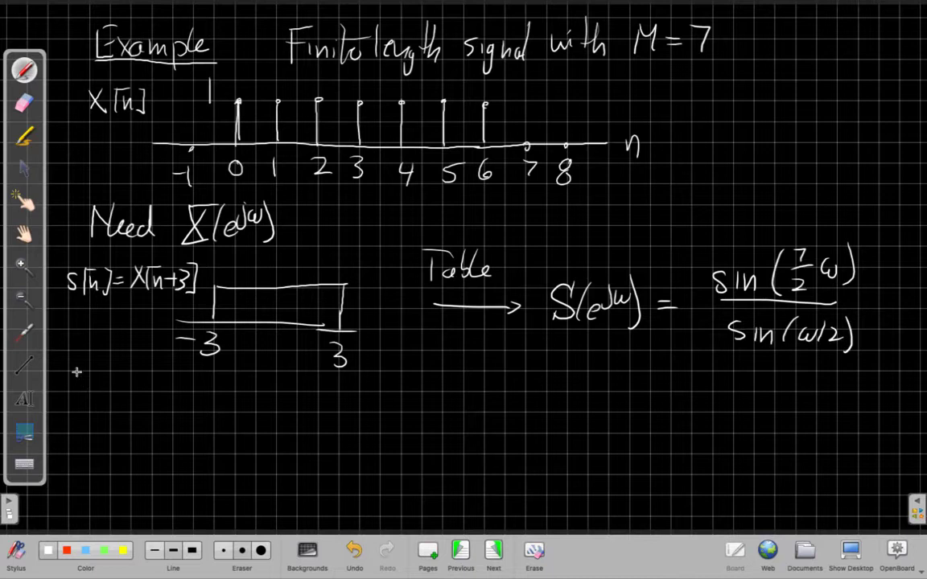
pyautogui.moveTo(72, 375); pyautogui.dragTo(91, 398)
pyautogui.moveTo(90, 375)
pyautogui.mouseDown()
pyautogui.moveTo(72, 398)
pyautogui.moveTo(112, 381)
pyautogui.moveTo(137, 399)
pyautogui.mouseUp()
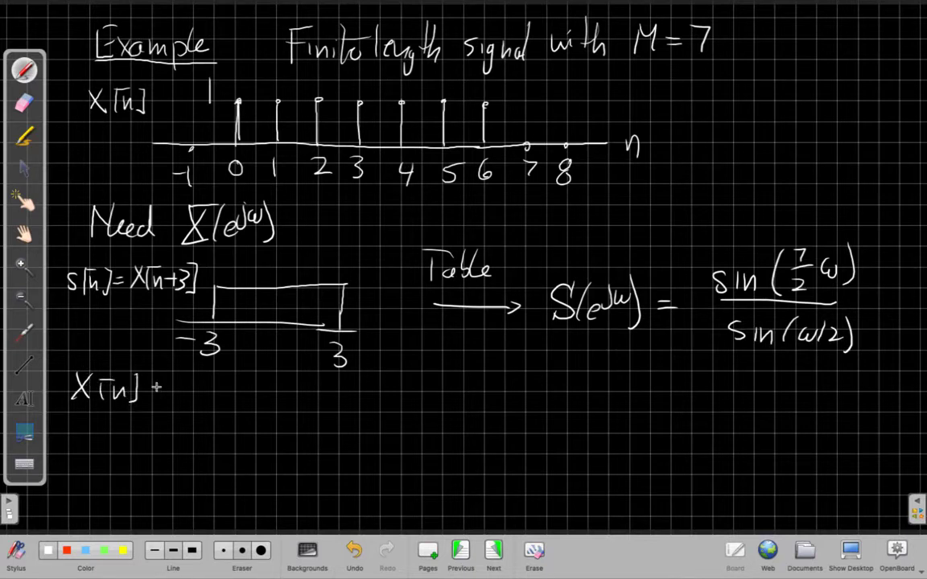
# Write X[n] = S[n-3] followed by a double-headed transform arrow
pyautogui.moveTo(190, 386)
pyautogui.mouseDown()
pyautogui.moveTo(179, 404)
pyautogui.moveTo(230, 412)
pyautogui.mouseUp()
pyautogui.moveTo(234, 400); pyautogui.dragTo(269, 411)
pyautogui.moveTo(423, 396)
pyautogui.mouseDown()
pyautogui.moveTo(492, 402)
pyautogui.moveTo(431, 401)
pyautogui.mouseUp()
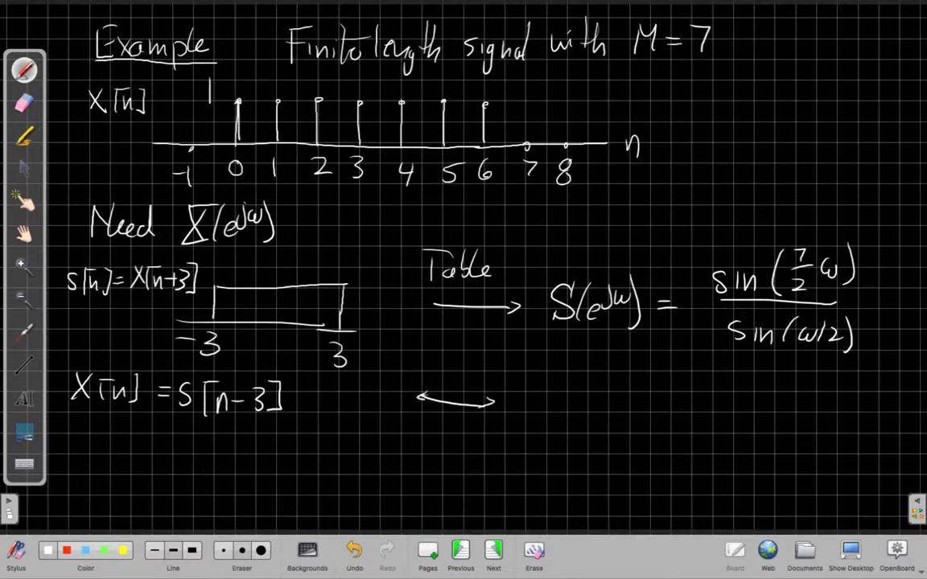
pyautogui.moveTo(533, 378)
pyautogui.mouseDown()
pyautogui.moveTo(549, 407)
pyautogui.moveTo(529, 412)
pyautogui.moveTo(555, 377)
pyautogui.mouseUp()
# Write X(e^jω) = e^-j3ω S(e^jω) after the double arrow
pyautogui.moveTo(527, 412); pyautogui.dragTo(569, 410)
pyautogui.moveTo(578, 401); pyautogui.dragTo(592, 396)
pyautogui.moveTo(602, 384)
pyautogui.mouseDown()
pyautogui.moveTo(601, 396)
pyautogui.moveTo(625, 379)
pyautogui.mouseUp()
pyautogui.moveTo(630, 377)
pyautogui.mouseDown()
pyautogui.moveTo(630, 409)
pyautogui.moveTo(666, 394)
pyautogui.mouseUp()
pyautogui.moveTo(649, 404); pyautogui.dragTo(706, 405)
pyautogui.moveTo(723, 359)
pyautogui.mouseDown()
pyautogui.moveTo(724, 382)
pyautogui.moveTo(760, 371)
pyautogui.mouseUp()
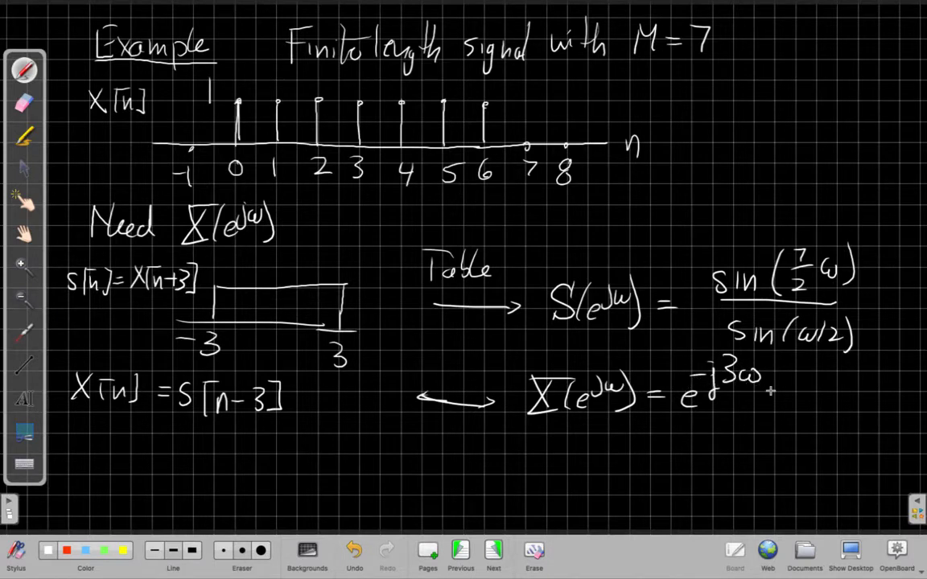
pyautogui.moveTo(782, 382); pyautogui.dragTo(764, 407)
pyautogui.moveTo(800, 378)
pyautogui.mouseDown()
pyautogui.moveTo(793, 405)
pyautogui.moveTo(823, 402)
pyautogui.mouseUp()
pyautogui.moveTo(827, 386); pyautogui.dragTo(836, 399)
pyautogui.moveTo(840, 385)
pyautogui.mouseDown()
pyautogui.moveTo(855, 385)
pyautogui.moveTo(859, 412)
pyautogui.mouseUp()
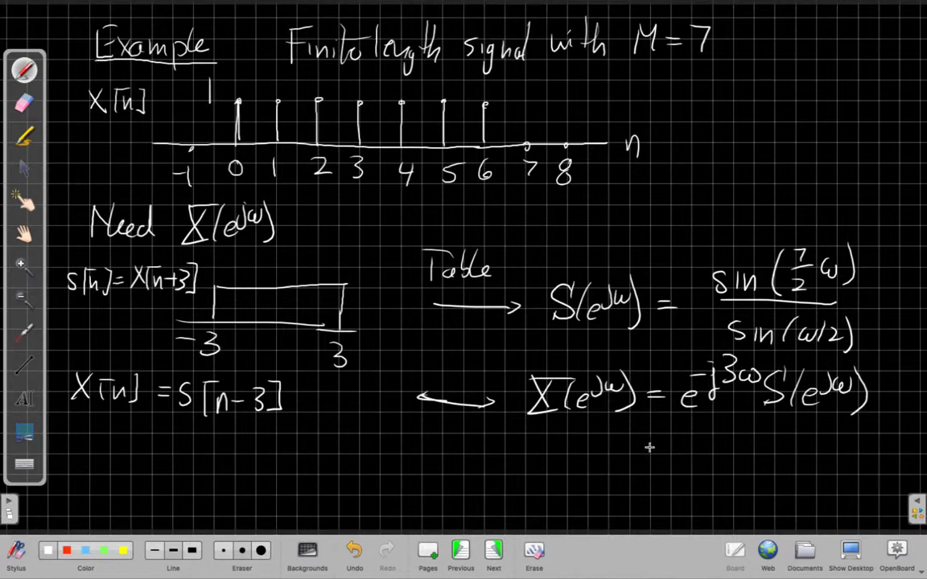
# Add the second line = e^-j3ω sin(7/2 ω)/sin(ω/2), then pan the page up
pyautogui.moveTo(638, 464); pyautogui.dragTo(691, 465)
pyautogui.moveTo(707, 421)
pyautogui.mouseDown()
pyautogui.moveTo(739, 437)
pyautogui.moveTo(754, 459)
pyautogui.moveTo(814, 468)
pyautogui.moveTo(840, 439)
pyautogui.moveTo(841, 461)
pyautogui.moveTo(876, 441)
pyautogui.moveTo(884, 463)
pyautogui.mouseUp()
pyautogui.moveTo(735, 481); pyautogui.dragTo(890, 487)
pyautogui.moveTo(760, 503)
pyautogui.mouseDown()
pyautogui.moveTo(751, 514)
pyautogui.moveTo(785, 515)
pyautogui.mouseUp()
pyautogui.moveTo(795, 498)
pyautogui.mouseDown()
pyautogui.moveTo(791, 521)
pyautogui.moveTo(823, 506)
pyautogui.moveTo(828, 517)
pyautogui.mouseUp()
pyautogui.moveTo(838, 503); pyautogui.dragTo(861, 519)
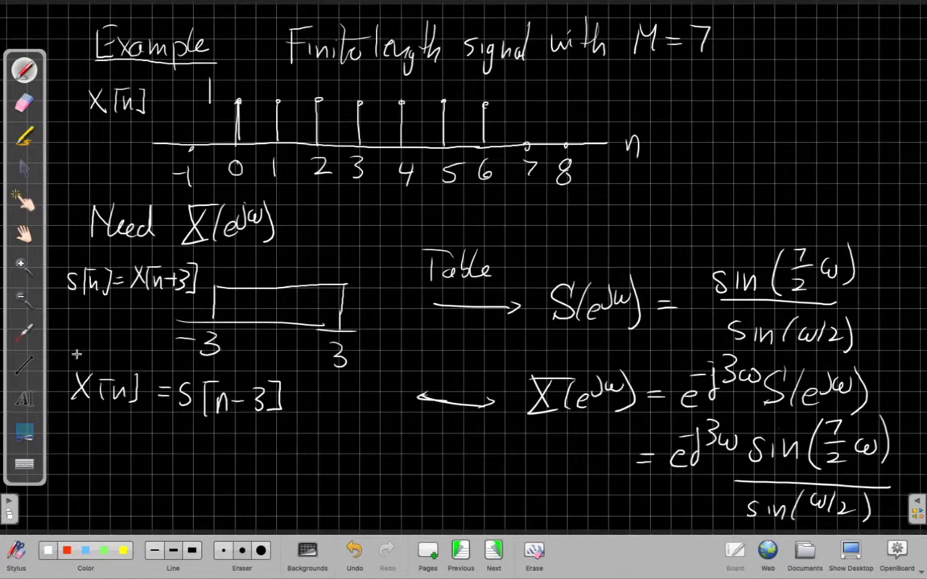
pyautogui.click(24, 234)
pyautogui.moveTo(241, 408); pyautogui.dragTo(234, 198)
# Start part (a) by writing '(a) N = 5' below the derivation
pyautogui.click(25, 71)
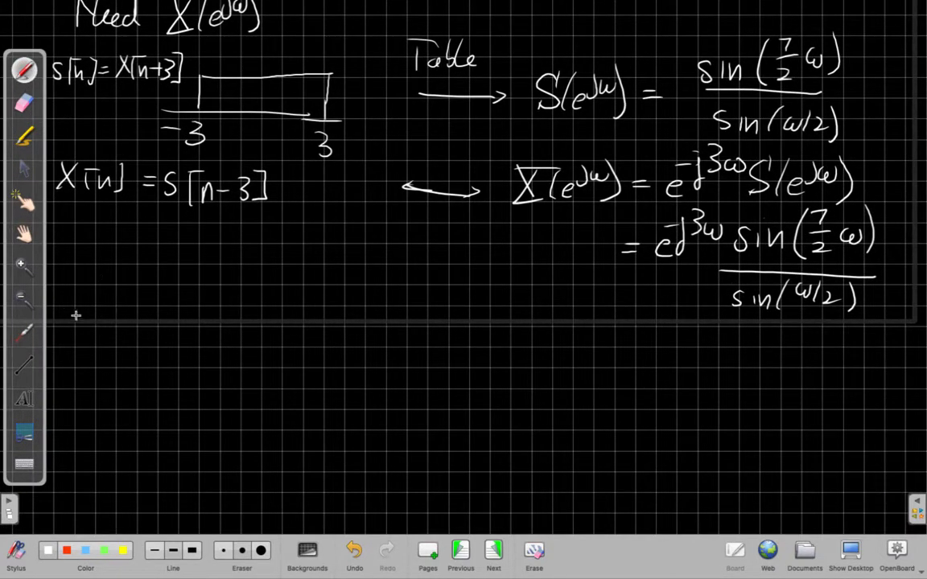
pyautogui.moveTo(84, 322); pyautogui.dragTo(61, 344)
pyautogui.moveTo(121, 342)
pyautogui.mouseDown()
pyautogui.moveTo(124, 318)
pyautogui.moveTo(168, 341)
pyautogui.moveTo(200, 311)
pyautogui.mouseUp()
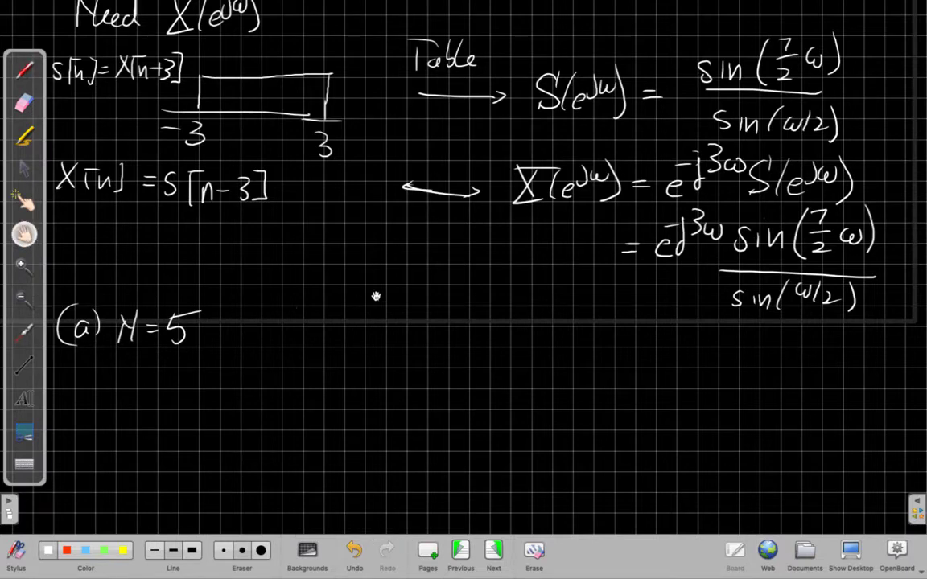
pyautogui.moveTo(376, 296); pyautogui.dragTo(380, 443)
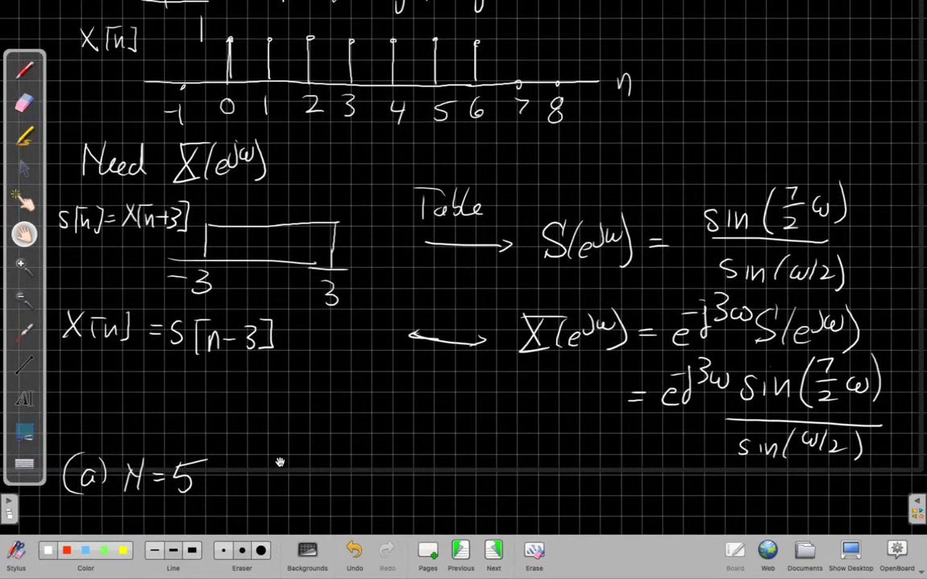
pyautogui.moveTo(280, 462); pyautogui.dragTo(305, 370)
pyautogui.click(24, 70)
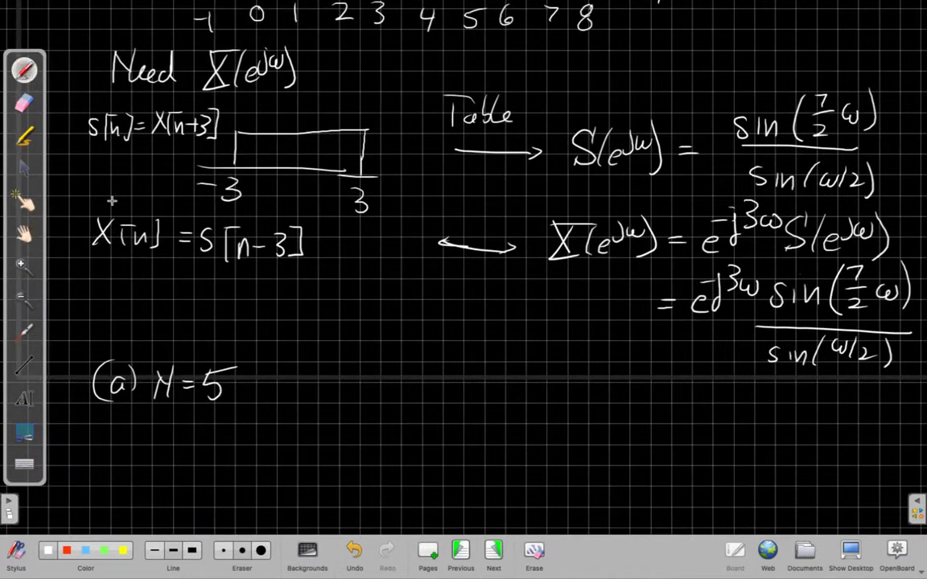
# Write the implication ⟹ ω_k = 2π/5 after N = 5
pyautogui.moveTo(246, 385)
pyautogui.mouseDown()
pyautogui.moveTo(339, 380)
pyautogui.moveTo(341, 408)
pyautogui.moveTo(377, 385)
pyautogui.mouseUp()
pyautogui.moveTo(366, 392); pyautogui.dragTo(428, 395)
pyautogui.moveTo(412, 380); pyautogui.dragTo(441, 378)
pyautogui.moveTo(396, 402)
pyautogui.mouseDown()
pyautogui.moveTo(436, 404)
pyautogui.moveTo(404, 429)
pyautogui.mouseUp()
pyautogui.moveTo(408, 410); pyautogui.dragTo(460, 412)
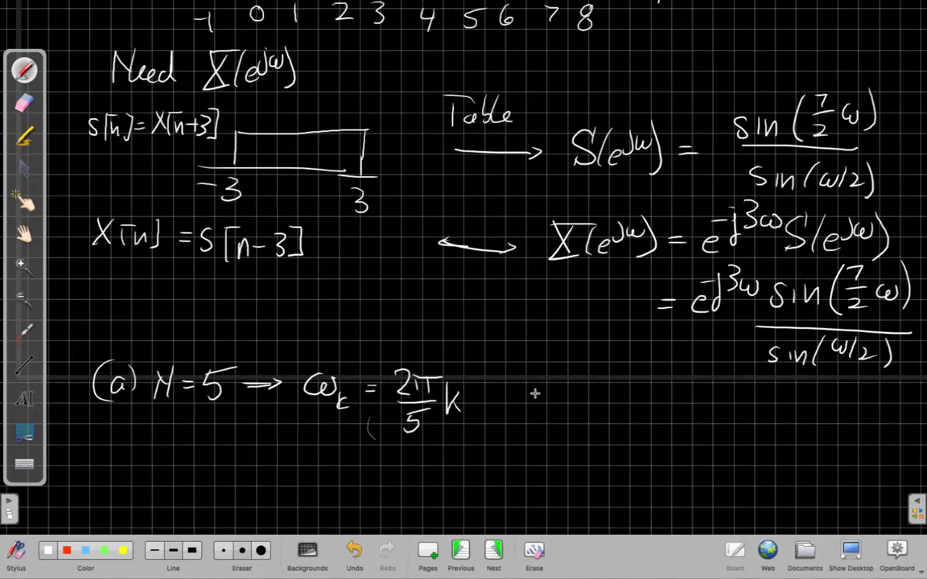
# Add k and the range 0 ≤ k ≤ 4, then move the board up
pyautogui.moveTo(528, 393); pyautogui.dragTo(551, 402)
pyautogui.moveTo(550, 410); pyautogui.dragTo(578, 412)
pyautogui.moveTo(591, 396); pyautogui.dragTo(592, 409)
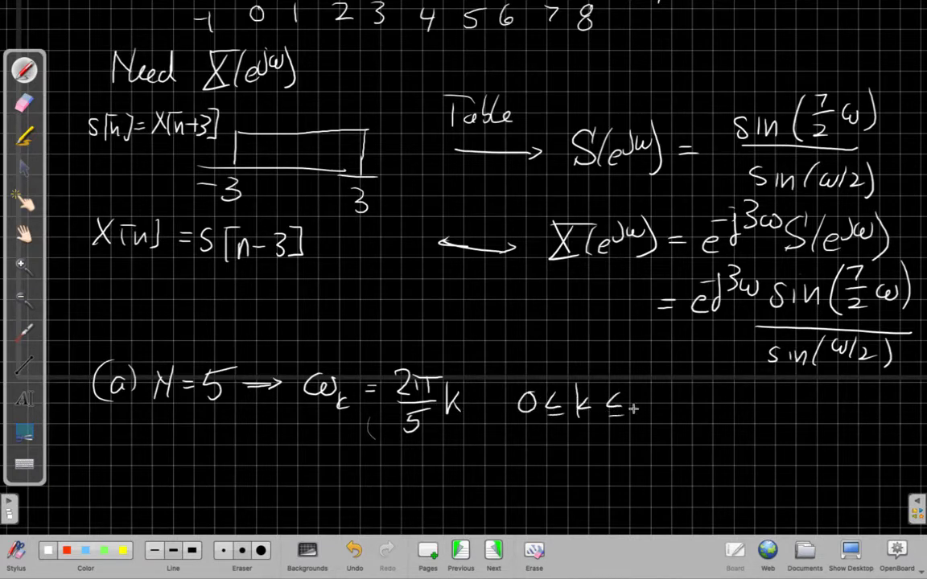
pyautogui.moveTo(641, 391); pyautogui.dragTo(653, 409)
pyautogui.moveTo(649, 390); pyautogui.dragTo(649, 417)
pyautogui.click(26, 235)
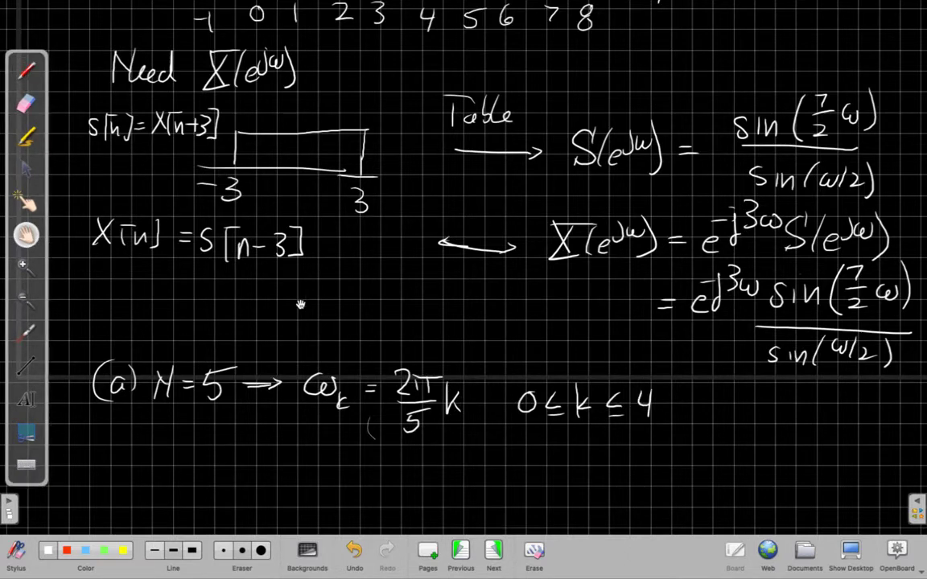
pyautogui.moveTo(301, 302); pyautogui.dragTo(282, 214)
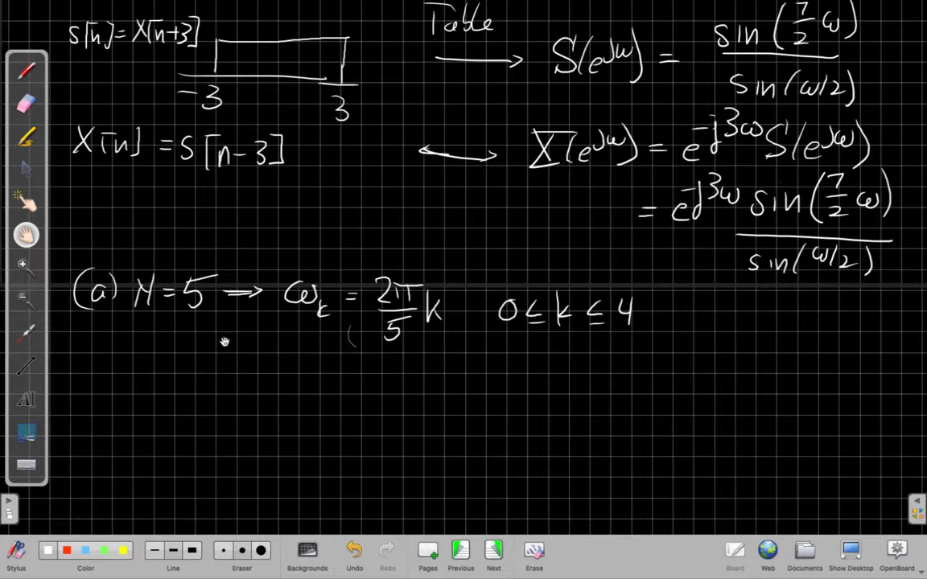
# Write X5[k] = e^{-j3(2π/5)k}, erasing and redoing a botched exponent
pyautogui.click(23, 69)
pyautogui.moveTo(125, 366)
pyautogui.mouseDown()
pyautogui.moveTo(145, 398)
pyautogui.moveTo(123, 402)
pyautogui.moveTo(153, 403)
pyautogui.moveTo(147, 364)
pyautogui.moveTo(191, 404)
pyautogui.moveTo(204, 399)
pyautogui.mouseUp()
pyautogui.moveTo(217, 374)
pyautogui.mouseDown()
pyautogui.moveTo(225, 403)
pyautogui.moveTo(269, 389)
pyautogui.mouseUp()
pyautogui.moveTo(254, 395); pyautogui.dragTo(318, 397)
pyautogui.moveTo(323, 384); pyautogui.dragTo(324, 400)
pyautogui.moveTo(360, 345)
pyautogui.mouseDown()
pyautogui.moveTo(354, 377)
pyautogui.moveTo(396, 375)
pyautogui.mouseUp()
pyautogui.moveTo(337, 348)
pyautogui.mouseDown()
pyautogui.moveTo(338, 372)
pyautogui.moveTo(356, 352)
pyautogui.moveTo(398, 369)
pyautogui.mouseUp()
pyautogui.click(244, 551)
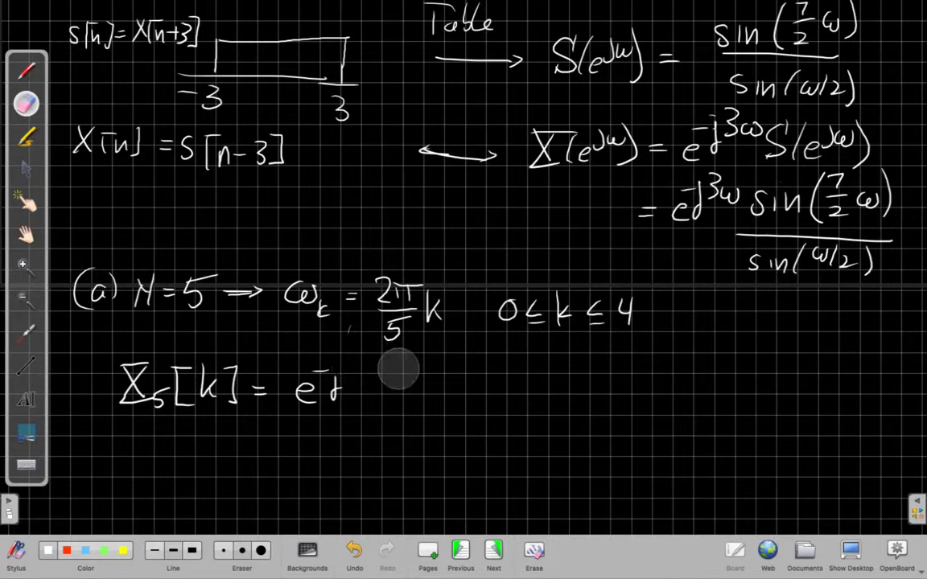
pyautogui.click(172, 551)
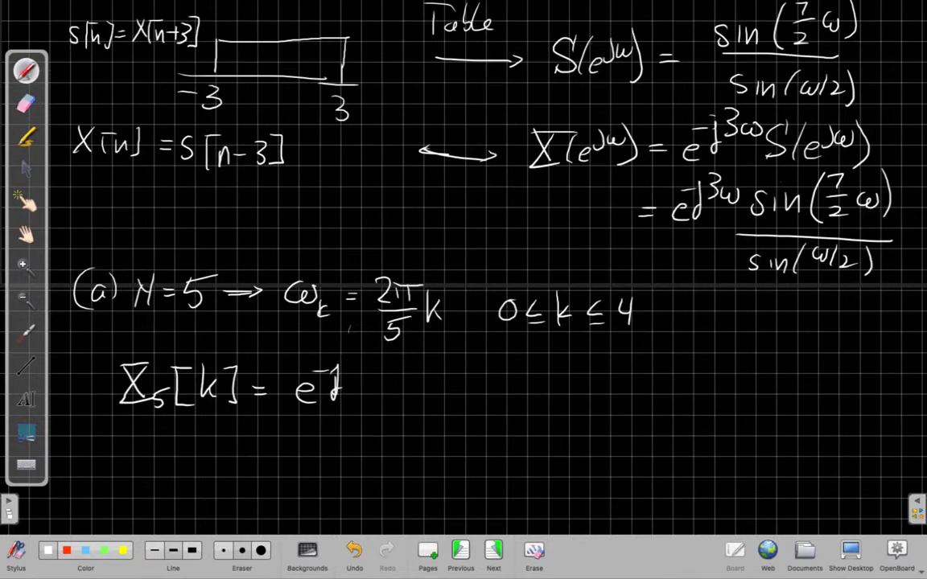
pyautogui.moveTo(373, 360)
pyautogui.mouseDown()
pyautogui.moveTo(368, 385)
pyautogui.moveTo(400, 377)
pyautogui.moveTo(407, 364)
pyautogui.moveTo(432, 367)
pyautogui.moveTo(439, 381)
pyautogui.moveTo(471, 375)
pyautogui.moveTo(497, 393)
pyautogui.moveTo(523, 394)
pyautogui.mouseUp()
# Write the numerator sin(7/2 · 2π/5 k) after the exponential
pyautogui.moveTo(530, 395)
pyautogui.mouseDown()
pyautogui.moveTo(541, 379)
pyautogui.moveTo(548, 395)
pyautogui.mouseUp()
pyautogui.moveTo(574, 360); pyautogui.dragTo(569, 407)
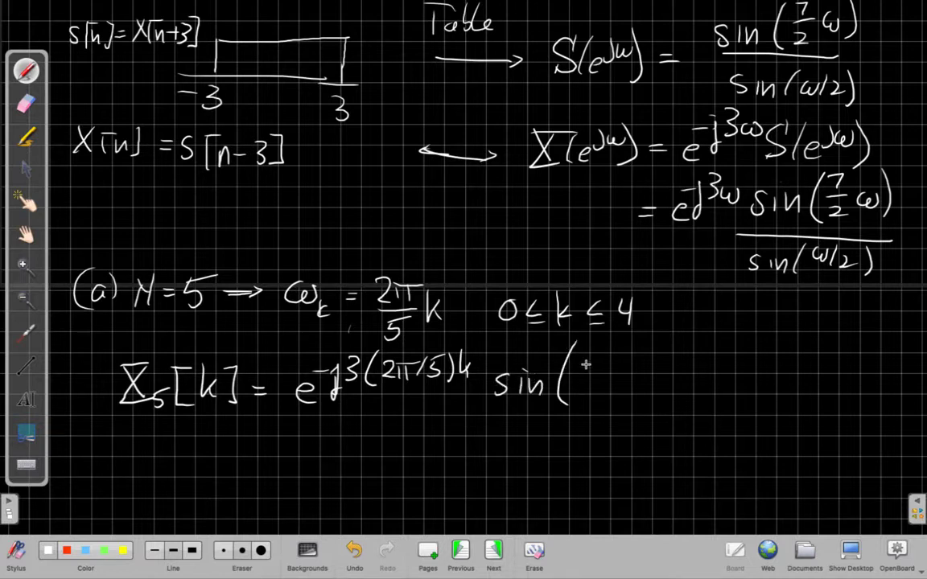
pyautogui.click(613, 371)
pyautogui.moveTo(619, 365)
pyautogui.mouseDown()
pyautogui.moveTo(632, 372)
pyautogui.moveTo(655, 361)
pyautogui.mouseUp()
pyautogui.moveTo(639, 363); pyautogui.dragTo(654, 376)
pyautogui.moveTo(641, 385)
pyautogui.mouseDown()
pyautogui.moveTo(637, 396)
pyautogui.moveTo(688, 393)
pyautogui.mouseUp()
# Draw the fraction bar and write the denominator sin(ω/2)
pyautogui.moveTo(487, 412); pyautogui.dragTo(668, 415)
pyautogui.moveTo(510, 429); pyautogui.dragTo(501, 446)
pyautogui.moveTo(518, 434); pyautogui.dragTo(518, 448)
pyautogui.moveTo(525, 436)
pyautogui.mouseDown()
pyautogui.moveTo(547, 451)
pyautogui.moveTo(582, 439)
pyautogui.moveTo(587, 451)
pyautogui.mouseUp()
pyautogui.moveTo(602, 433); pyautogui.dragTo(623, 454)
pyautogui.moveTo(630, 427); pyautogui.dragTo(632, 459)
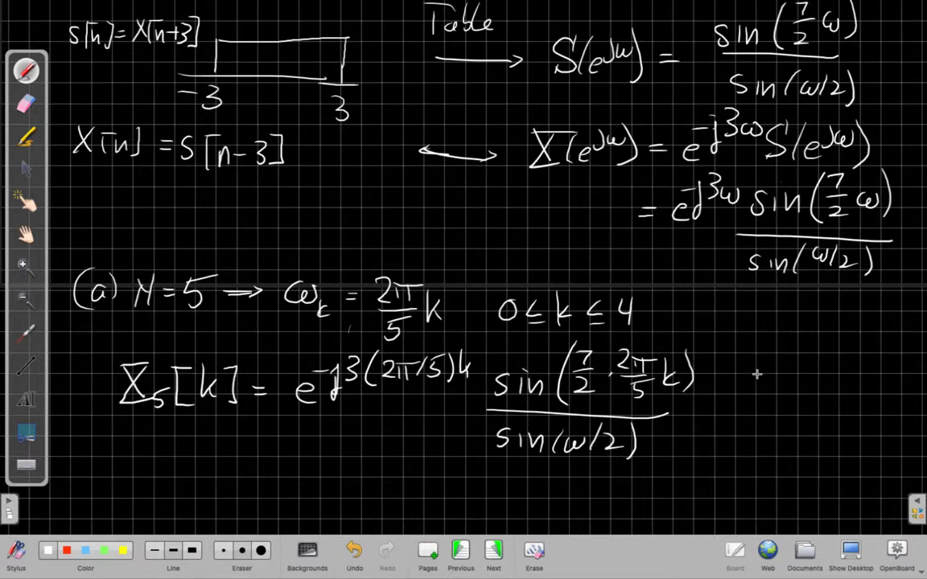
# Write the range k = 0, 1, 2, …, 4 beside the fraction, erasing a miswritten start
pyautogui.moveTo(753, 383); pyautogui.dragTo(747, 385)
pyautogui.click(244, 553)
pyautogui.moveTo(734, 398)
pyautogui.mouseDown()
pyautogui.moveTo(759, 424)
pyautogui.moveTo(771, 413)
pyautogui.mouseUp()
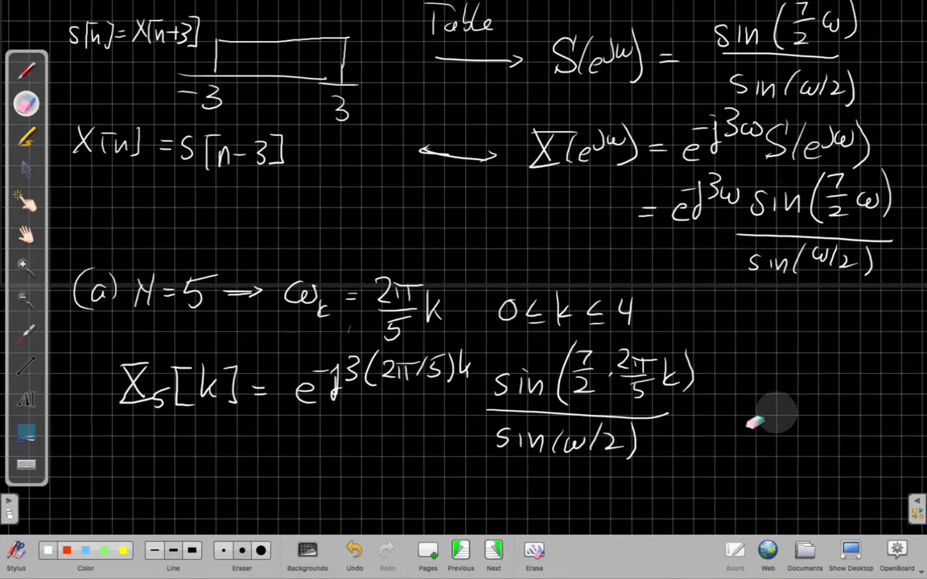
pyautogui.click(175, 552)
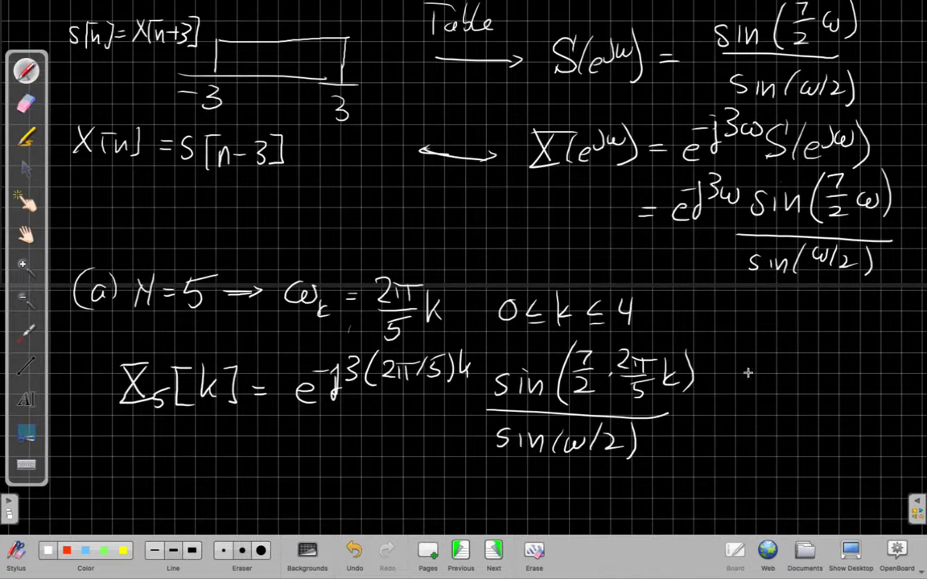
pyautogui.moveTo(749, 376)
pyautogui.mouseDown()
pyautogui.moveTo(748, 407)
pyautogui.moveTo(765, 407)
pyautogui.mouseUp()
pyautogui.moveTo(773, 392); pyautogui.dragTo(787, 392)
pyautogui.moveTo(774, 400)
pyautogui.mouseDown()
pyautogui.moveTo(799, 388)
pyautogui.moveTo(806, 414)
pyautogui.moveTo(856, 411)
pyautogui.mouseUp()
pyautogui.moveTo(862, 407); pyautogui.dragTo(859, 414)
pyautogui.moveTo(907, 394); pyautogui.dragTo(904, 412)
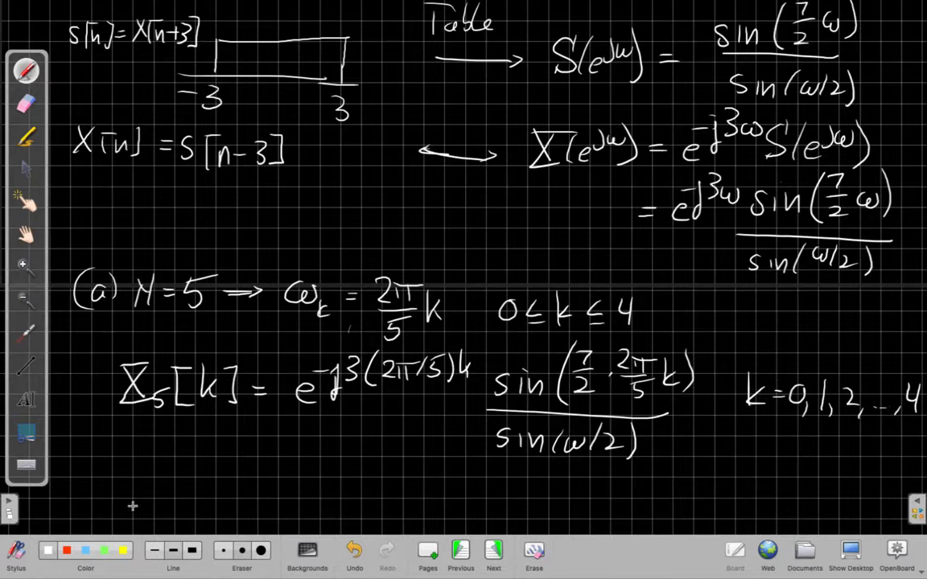
# Write the x5[n] label below the X5[k] equation
pyautogui.moveTo(121, 485); pyautogui.dragTo(138, 507)
pyautogui.moveTo(139, 485)
pyautogui.mouseDown()
pyautogui.moveTo(121, 507)
pyautogui.moveTo(170, 507)
pyautogui.mouseUp()
pyautogui.moveTo(184, 481)
pyautogui.mouseDown()
pyautogui.moveTo(184, 514)
pyautogui.moveTo(151, 508)
pyautogui.mouseUp()
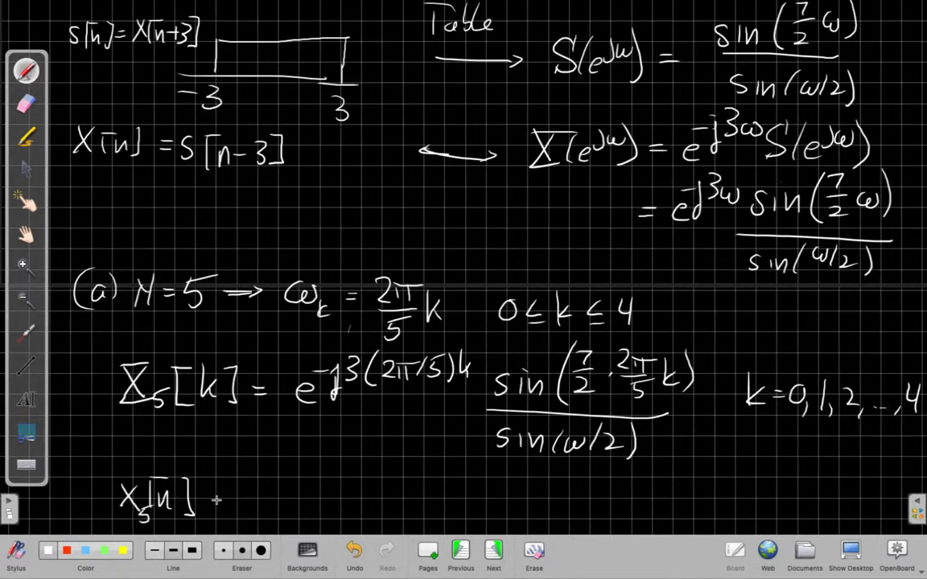
# Write 1/5 and a summation sign with limits k = 0 to 4
pyautogui.moveTo(264, 472); pyautogui.dragTo(265, 492)
pyautogui.moveTo(251, 495)
pyautogui.mouseDown()
pyautogui.moveTo(278, 494)
pyautogui.moveTo(257, 523)
pyautogui.mouseUp()
pyautogui.moveTo(259, 494)
pyautogui.mouseDown()
pyautogui.moveTo(294, 483)
pyautogui.moveTo(316, 510)
pyautogui.moveTo(295, 418)
pyautogui.mouseUp()
pyautogui.click(26, 233)
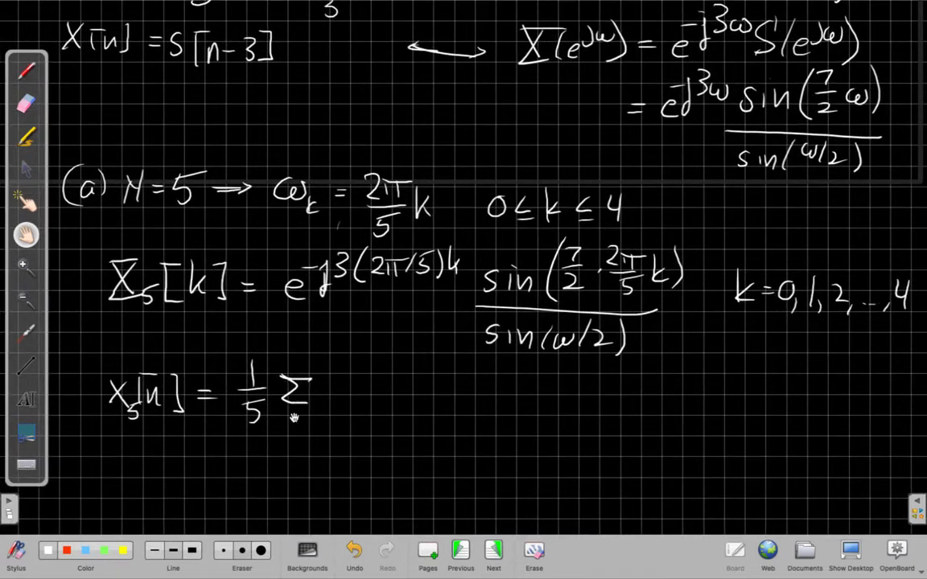
pyautogui.click(29, 77)
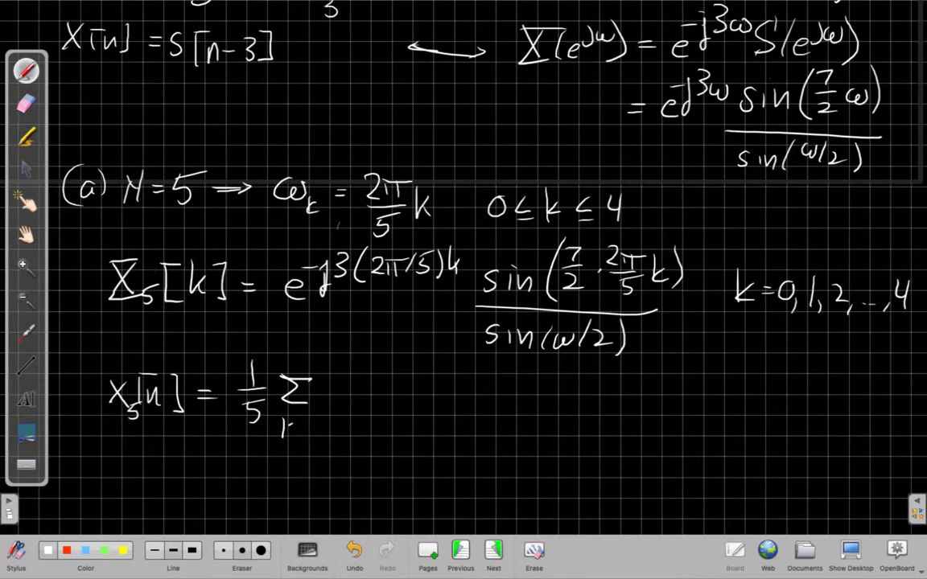
pyautogui.moveTo(319, 420); pyautogui.dragTo(317, 422)
pyautogui.moveTo(292, 356); pyautogui.dragTo(306, 363)
pyautogui.moveTo(300, 355)
pyautogui.mouseDown()
pyautogui.moveTo(299, 372)
pyautogui.moveTo(352, 406)
pyautogui.mouseUp()
# Write the summand X5[k]e^{j(2π/5)kn}
pyautogui.moveTo(351, 375); pyautogui.dragTo(334, 406)
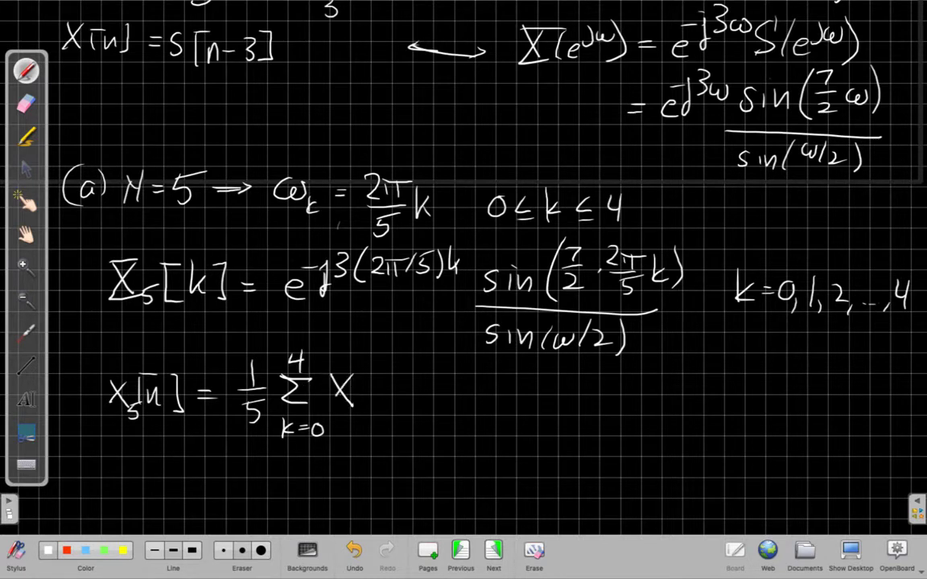
pyautogui.moveTo(326, 371)
pyautogui.mouseDown()
pyautogui.moveTo(352, 371)
pyautogui.moveTo(355, 415)
pyautogui.mouseUp()
pyautogui.moveTo(375, 372)
pyautogui.mouseDown()
pyautogui.moveTo(388, 371)
pyautogui.moveTo(389, 404)
pyautogui.moveTo(392, 395)
pyautogui.moveTo(408, 409)
pyautogui.moveTo(372, 414)
pyautogui.mouseUp()
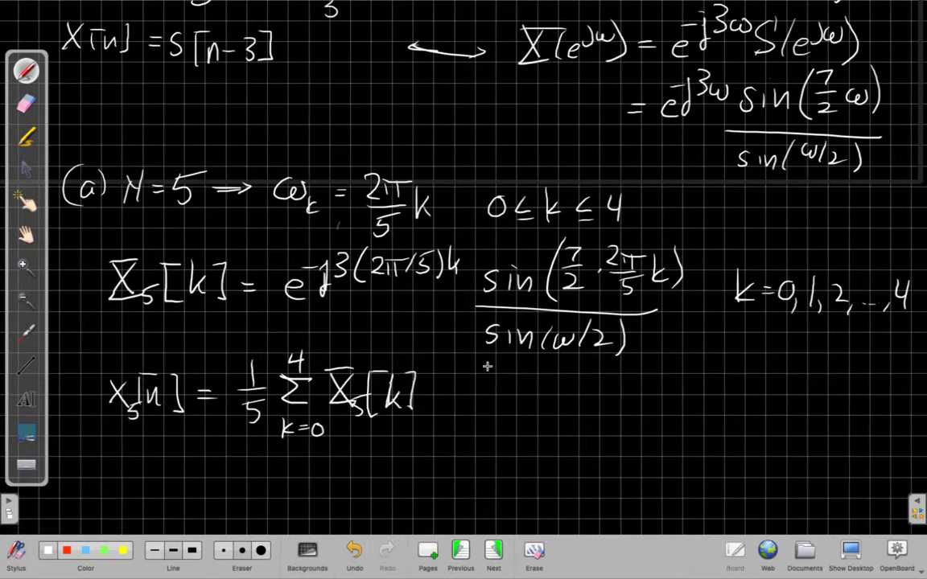
pyautogui.moveTo(422, 396); pyautogui.dragTo(454, 406)
pyautogui.moveTo(472, 367)
pyautogui.mouseDown()
pyautogui.moveTo(467, 384)
pyautogui.moveTo(516, 380)
pyautogui.mouseUp()
pyautogui.moveTo(532, 359)
pyautogui.mouseDown()
pyautogui.moveTo(534, 384)
pyautogui.moveTo(585, 386)
pyautogui.mouseUp()
# Add the range n = 0, 1, …, 4 beside the sum and adjust the view
pyautogui.moveTo(670, 400); pyautogui.dragTo(627, 417)
pyautogui.moveTo(634, 405); pyautogui.dragTo(652, 404)
pyautogui.moveTo(634, 413); pyautogui.dragTo(654, 412)
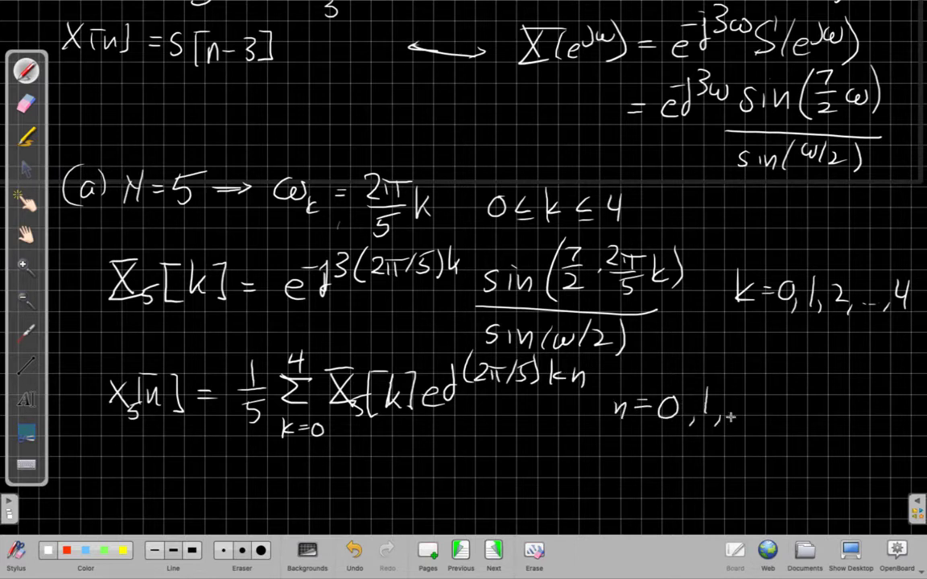
pyautogui.moveTo(776, 407)
pyautogui.mouseDown()
pyautogui.moveTo(773, 418)
pyautogui.moveTo(803, 407)
pyautogui.mouseUp()
pyautogui.moveTo(797, 393); pyautogui.dragTo(795, 418)
pyautogui.click(26, 234)
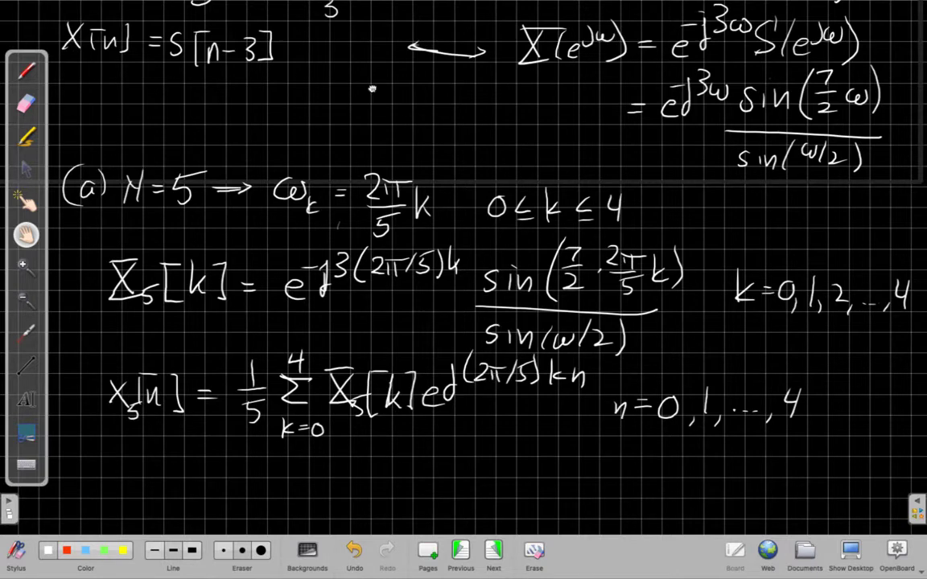
pyautogui.moveTo(372, 87); pyautogui.dragTo(377, 326)
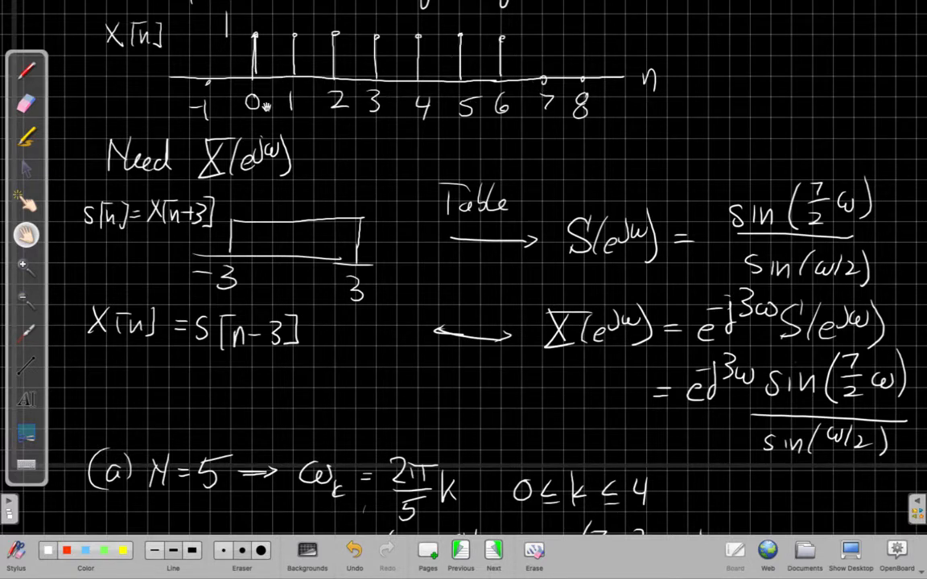
# Draw a row of seven vertical stems beneath the x5[n] formula
pyautogui.scroll(-4, 375, 201)
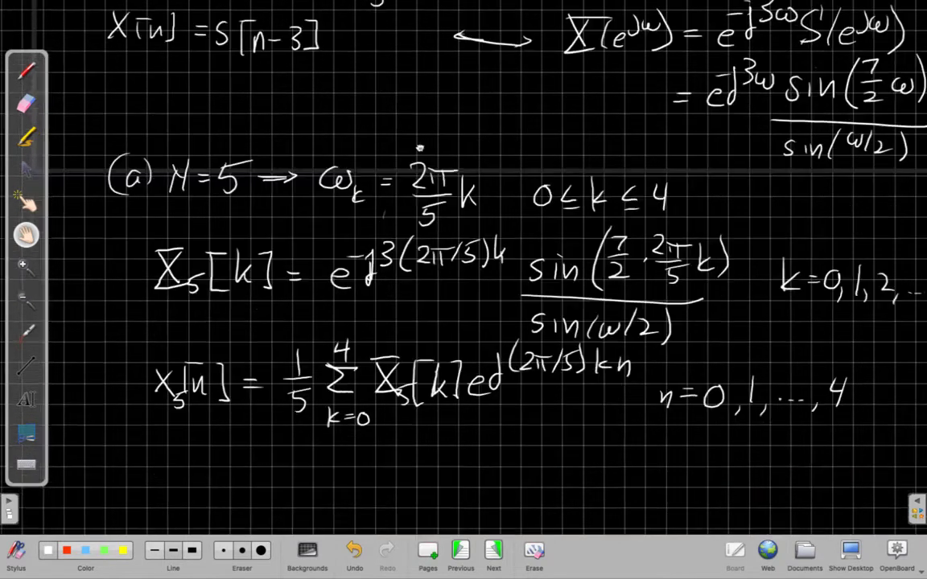
pyautogui.scroll(-2, 420, 147)
pyautogui.click(26, 72)
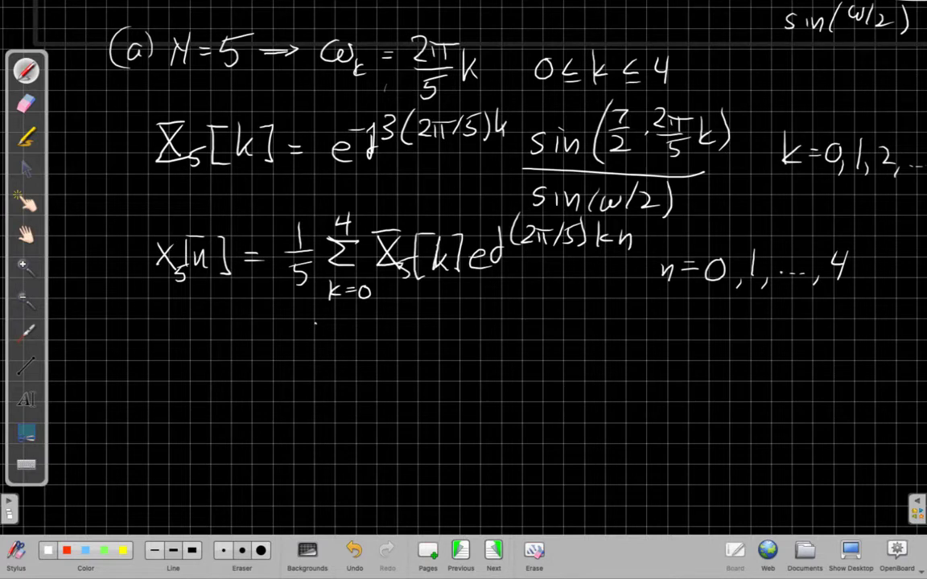
pyautogui.moveTo(315, 324); pyautogui.dragTo(315, 358)
pyautogui.moveTo(442, 324); pyautogui.dragTo(442, 359)
pyautogui.moveTo(480, 326); pyautogui.dragTo(482, 363)
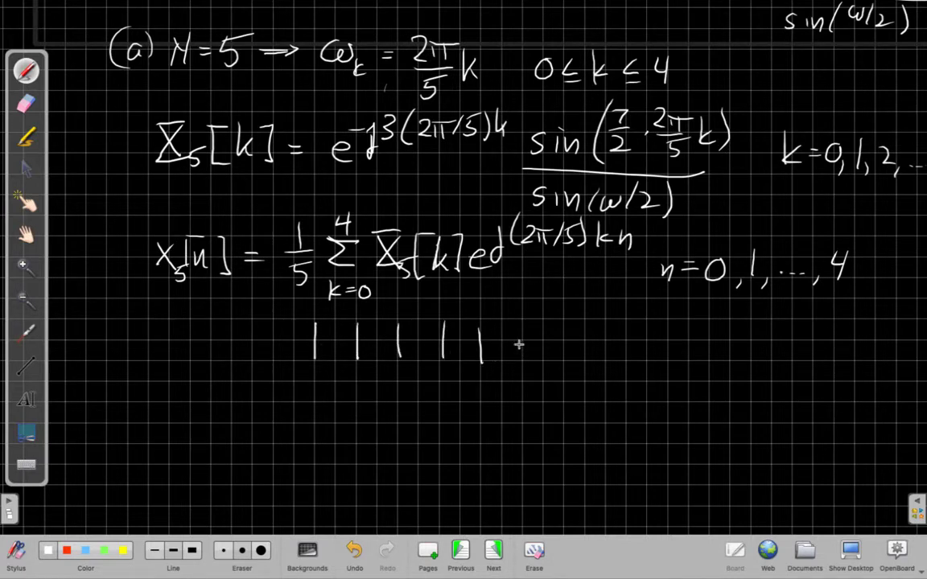
pyautogui.moveTo(524, 322); pyautogui.dragTo(524, 363)
pyautogui.moveTo(563, 323); pyautogui.dragTo(564, 363)
# Number the stems 0 through 6 and switch the ink to blue
pyautogui.moveTo(306, 375); pyautogui.dragTo(310, 372)
pyautogui.moveTo(355, 375)
pyautogui.mouseDown()
pyautogui.moveTo(355, 391)
pyautogui.moveTo(487, 392)
pyautogui.mouseUp()
pyautogui.moveTo(484, 380)
pyautogui.mouseDown()
pyautogui.moveTo(484, 400)
pyautogui.moveTo(528, 381)
pyautogui.mouseUp()
pyautogui.moveTo(564, 374)
pyautogui.mouseDown()
pyautogui.moveTo(559, 397)
pyautogui.moveTo(555, 390)
pyautogui.mouseUp()
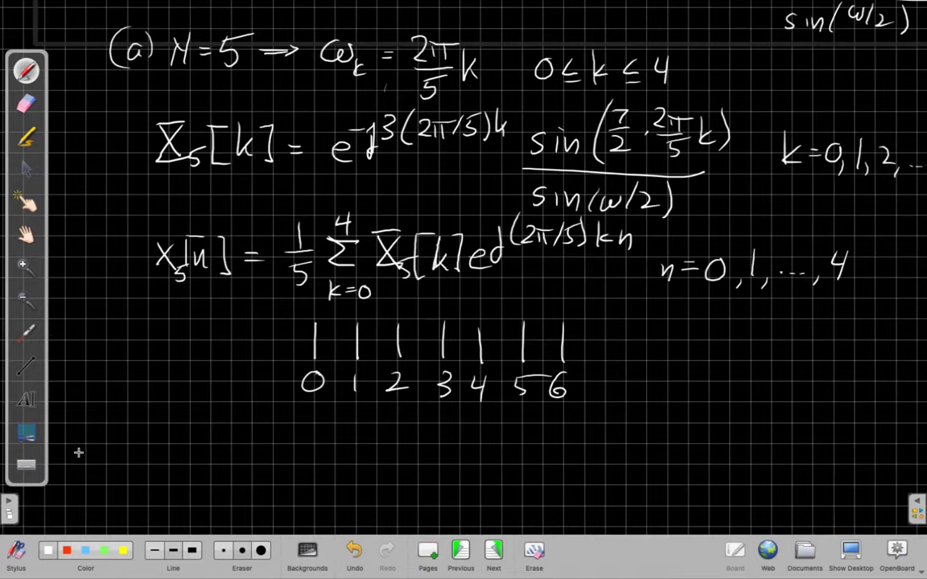
pyautogui.click(75, 551)
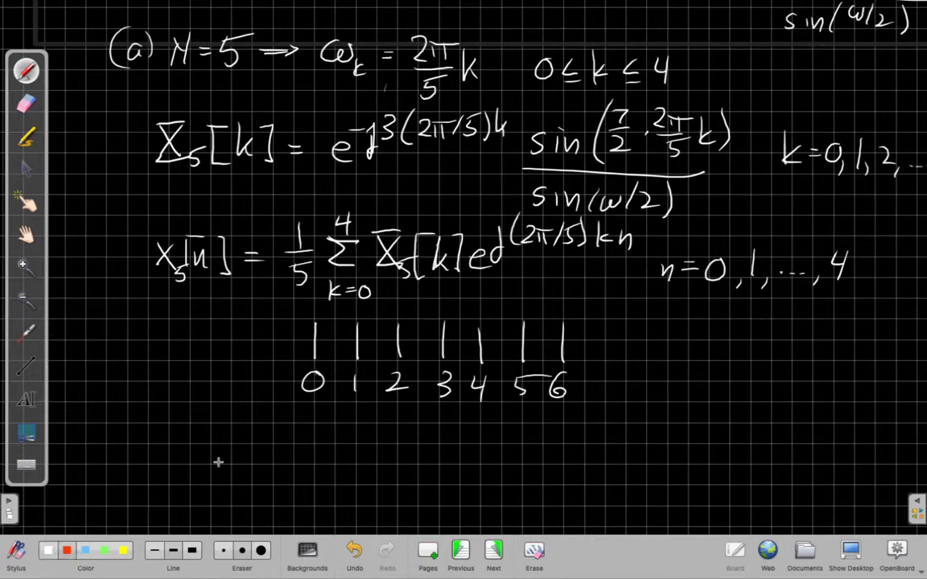
pyautogui.click(102, 550)
# Draw the blue stems in a row below the white stems
pyautogui.moveTo(314, 422); pyautogui.dragTo(314, 459)
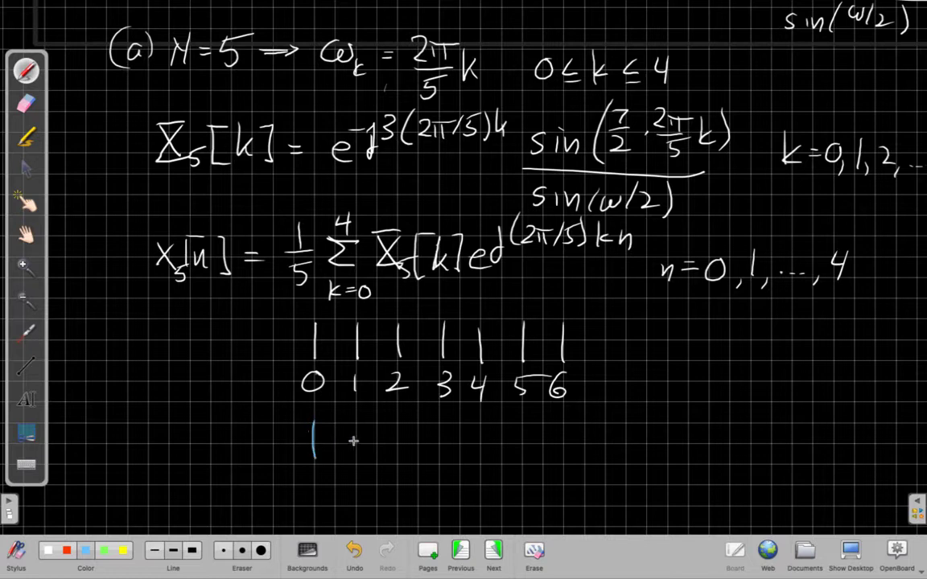
pyautogui.moveTo(360, 422); pyautogui.dragTo(359, 455)
pyautogui.moveTo(229, 425); pyautogui.dragTo(223, 460)
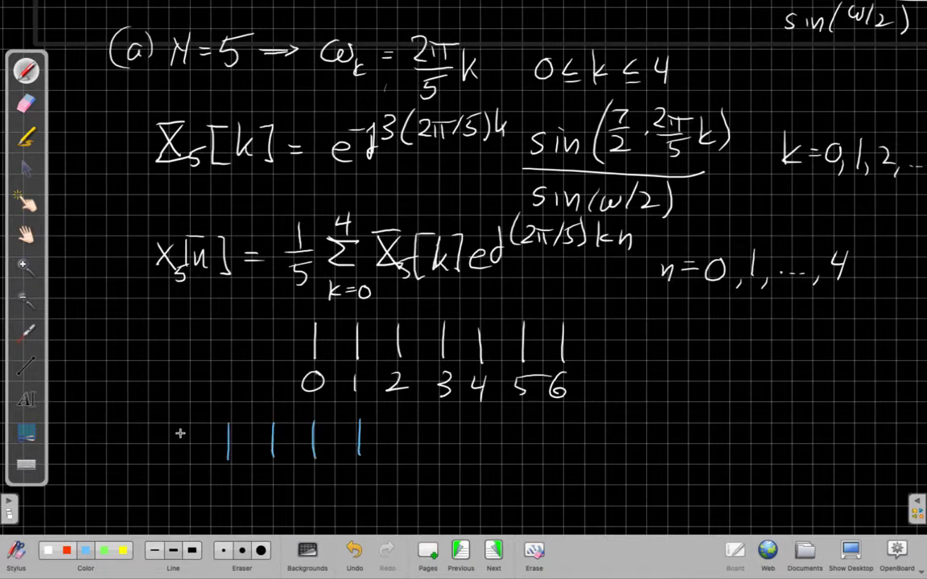
pyautogui.moveTo(190, 429); pyautogui.dragTo(188, 459)
pyautogui.moveTo(105, 429); pyautogui.dragTo(97, 496)
# Label the blue stems -5 through 1 and pan the board up for more room
pyautogui.moveTo(100, 478); pyautogui.dragTo(113, 477)
pyautogui.moveTo(173, 484)
pyautogui.mouseDown()
pyautogui.moveTo(190, 495)
pyautogui.moveTo(218, 483)
pyautogui.moveTo(242, 497)
pyautogui.moveTo(265, 483)
pyautogui.mouseUp()
pyautogui.moveTo(267, 479)
pyautogui.mouseDown()
pyautogui.moveTo(275, 499)
pyautogui.moveTo(316, 478)
pyautogui.moveTo(359, 499)
pyautogui.mouseUp()
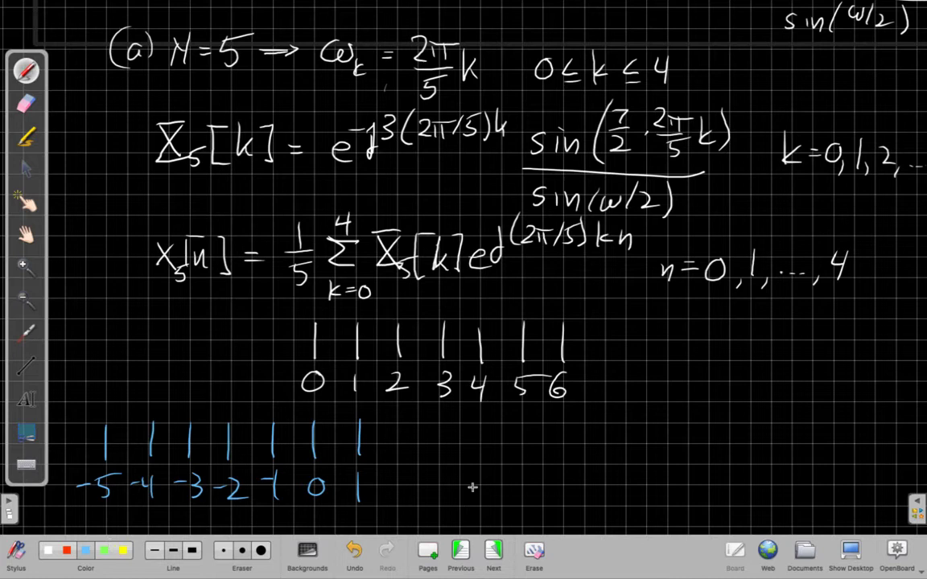
pyautogui.click(26, 235)
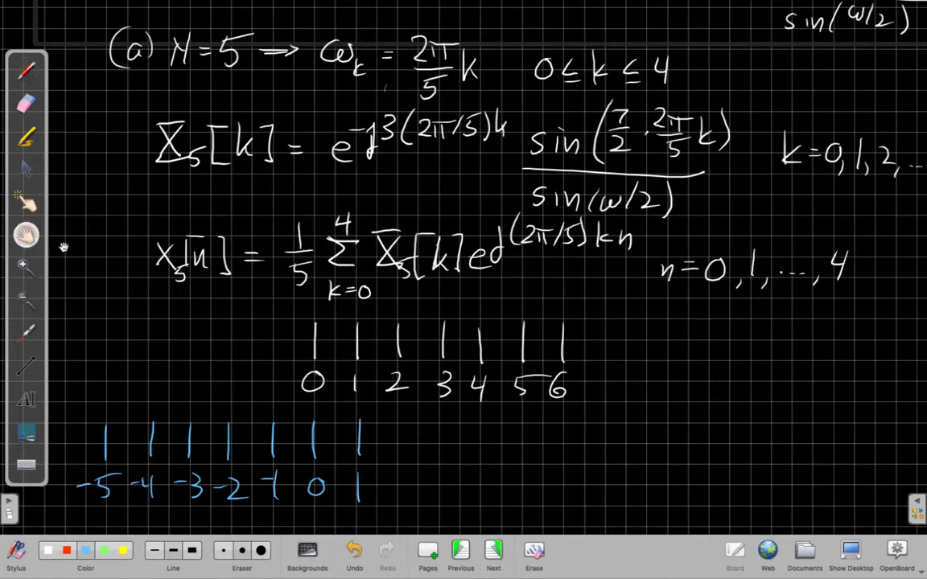
pyautogui.moveTo(531, 516); pyautogui.dragTo(506, 419)
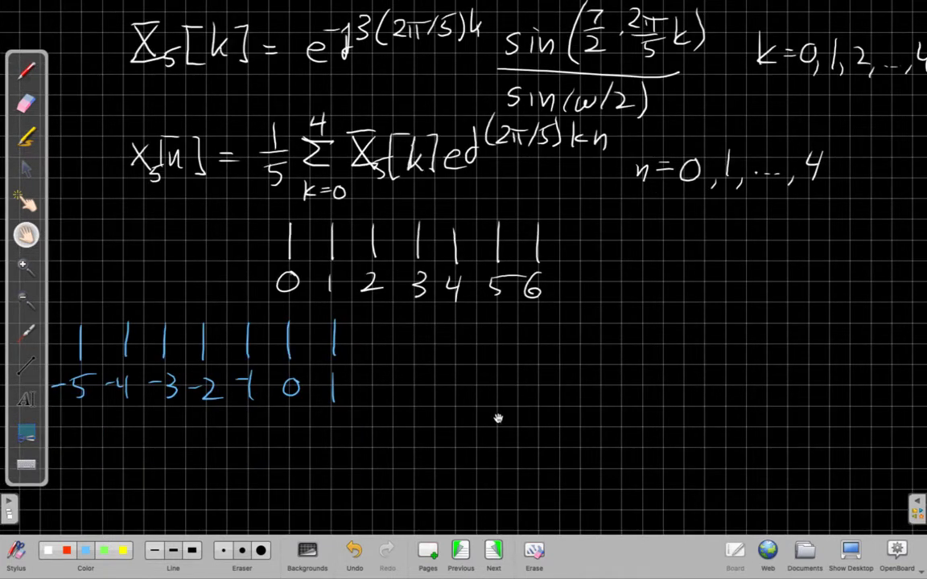
# Undo a stray blue stem and switch the ink to red
pyautogui.click(27, 71)
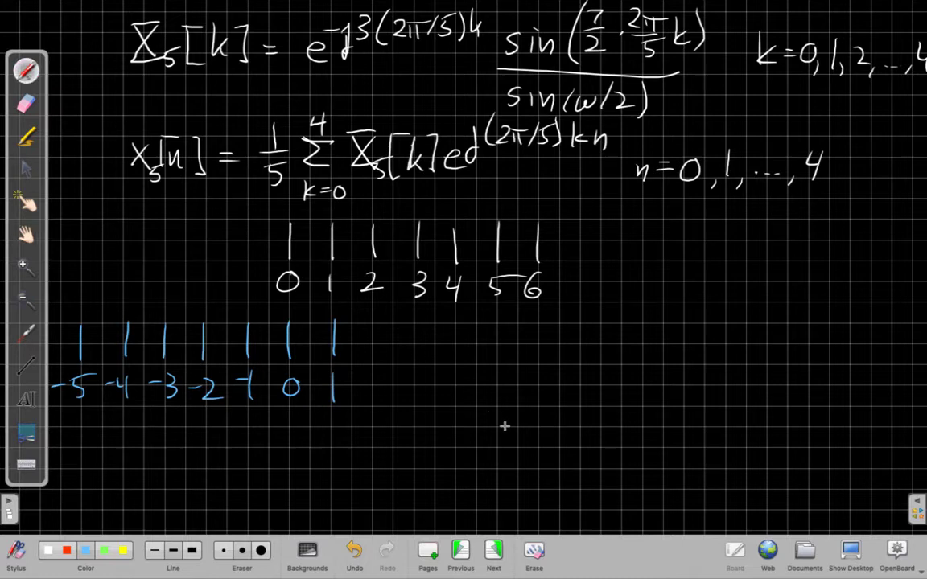
pyautogui.moveTo(498, 388); pyautogui.dragTo(498, 423)
pyautogui.click(355, 550)
pyautogui.click(67, 551)
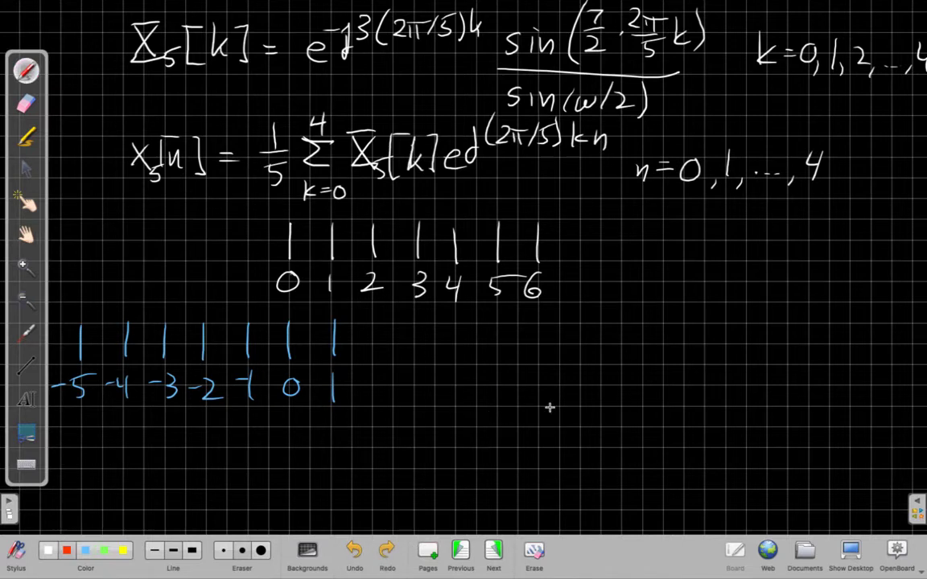
# Draw a row of seven red ticks to the right of the blue row
pyautogui.moveTo(495, 390); pyautogui.dragTo(497, 424)
pyautogui.moveTo(541, 389); pyautogui.dragTo(540, 420)
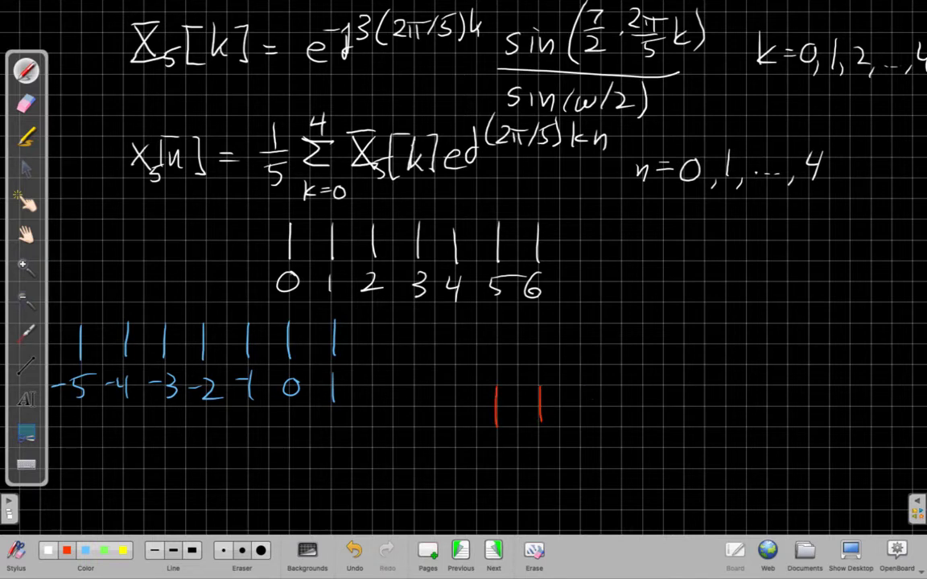
pyautogui.moveTo(624, 388); pyautogui.dragTo(624, 425)
pyautogui.moveTo(665, 389); pyautogui.dragTo(665, 427)
pyautogui.moveTo(707, 388); pyautogui.dragTo(708, 427)
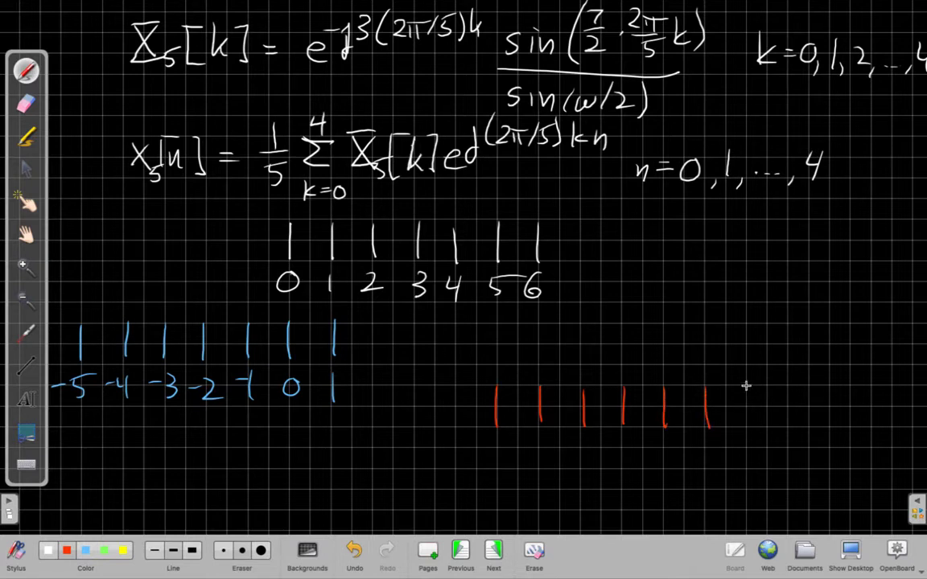
pyautogui.moveTo(746, 388); pyautogui.dragTo(746, 424)
pyautogui.click(26, 234)
# Pan up and draw two green boundary lines around samples 0–4
pyautogui.moveTo(64, 255); pyautogui.dragTo(93, 129)
pyautogui.click(22, 71)
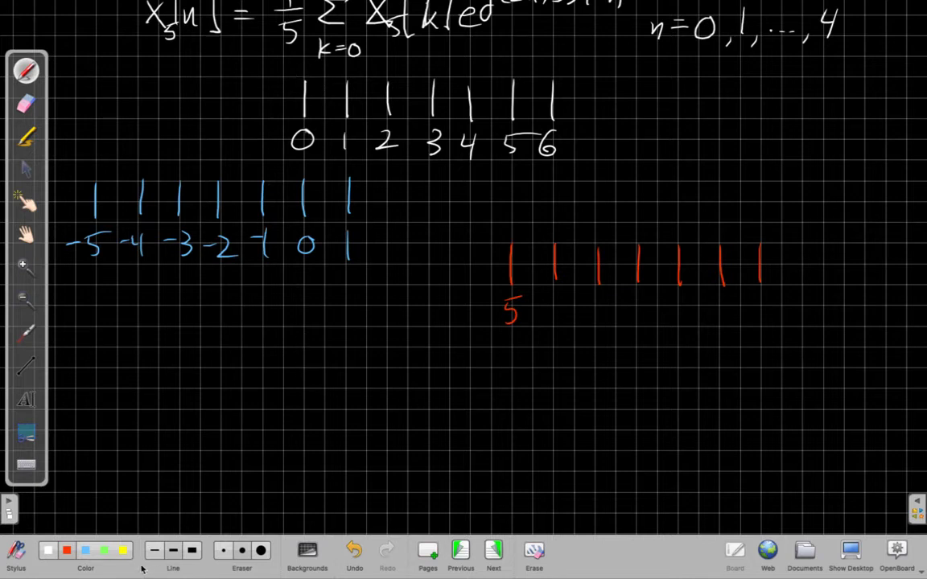
pyautogui.click(105, 549)
pyautogui.moveTo(293, 53); pyautogui.dragTo(288, 403)
pyautogui.moveTo(494, 52); pyautogui.dragTo(488, 419)
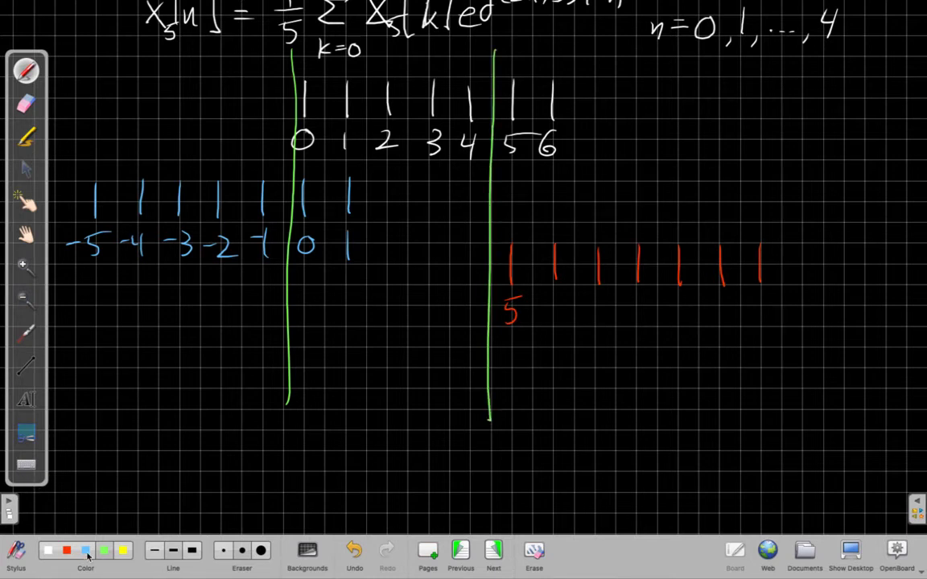
# In white, draw an axis with stems of heights 2, 2, 1, 1, 1 at n = 0–4
pyautogui.click(47, 551)
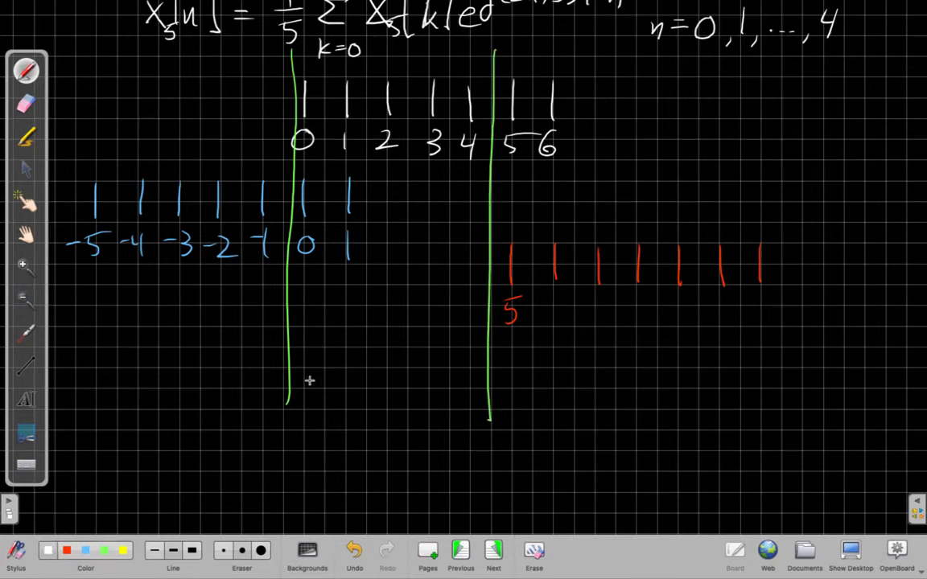
pyautogui.moveTo(305, 369); pyautogui.dragTo(300, 454)
pyautogui.moveTo(299, 342)
pyautogui.mouseDown()
pyautogui.moveTo(348, 379)
pyautogui.moveTo(347, 453)
pyautogui.mouseUp()
pyautogui.moveTo(230, 449); pyautogui.dragTo(503, 445)
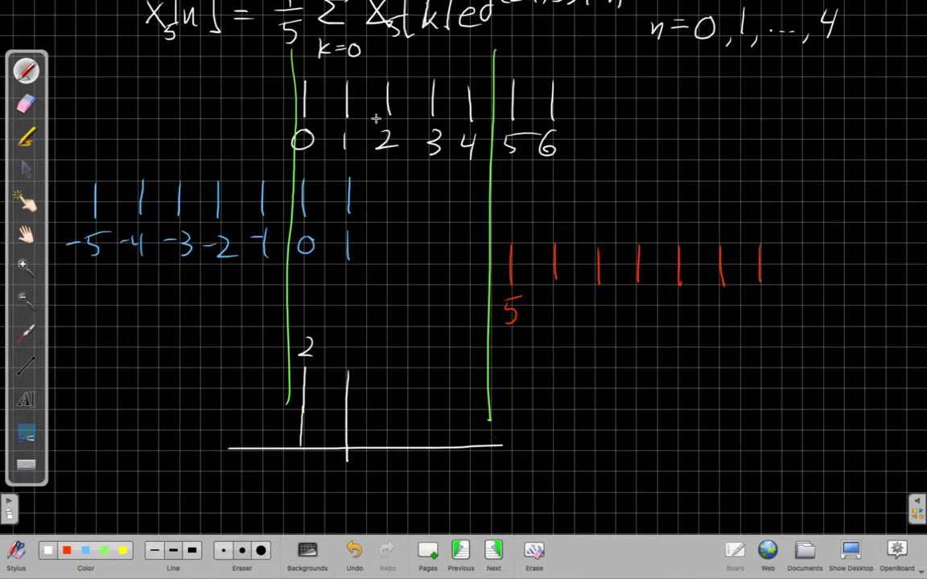
pyautogui.moveTo(386, 412); pyautogui.dragTo(386, 441)
pyautogui.moveTo(427, 408); pyautogui.dragTo(426, 443)
pyautogui.moveTo(469, 415); pyautogui.dragTo(468, 442)
pyautogui.moveTo(341, 346)
pyautogui.mouseDown()
pyautogui.moveTo(389, 395)
pyautogui.moveTo(433, 390)
pyautogui.mouseUp()
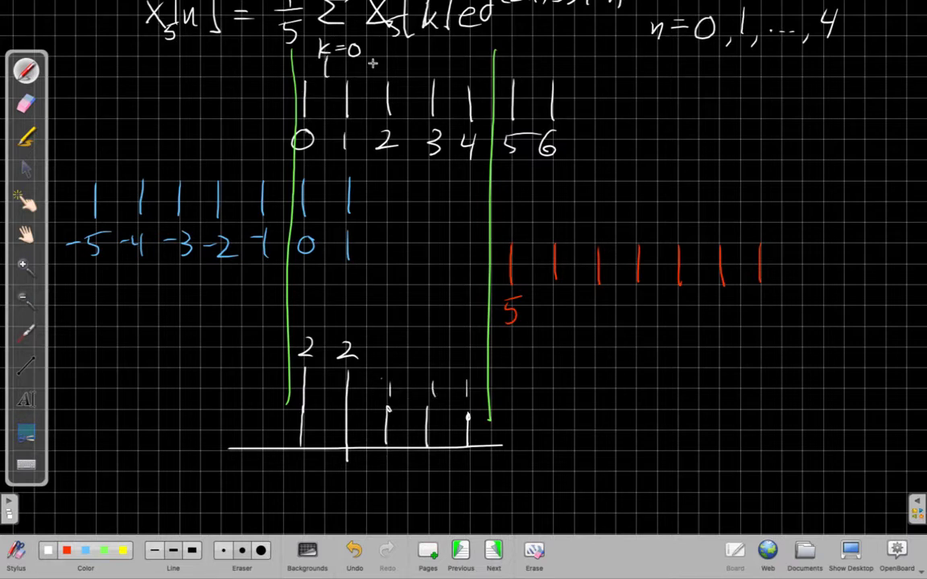
# Tick samples 0–4 in the top row, label axis positions 0–2, and add an arrowhead
pyautogui.moveTo(326, 61); pyautogui.dragTo(326, 75)
pyautogui.moveTo(367, 63)
pyautogui.mouseDown()
pyautogui.moveTo(368, 74)
pyautogui.moveTo(402, 73)
pyautogui.mouseUp()
pyautogui.moveTo(438, 62); pyautogui.dragTo(438, 71)
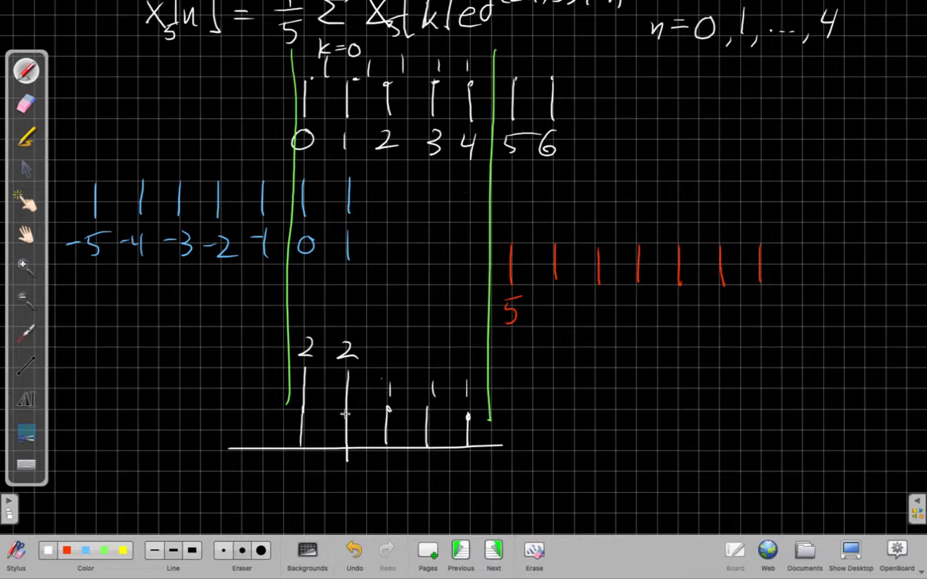
pyautogui.moveTo(308, 473)
pyautogui.mouseDown()
pyautogui.moveTo(346, 491)
pyautogui.moveTo(464, 491)
pyautogui.mouseUp()
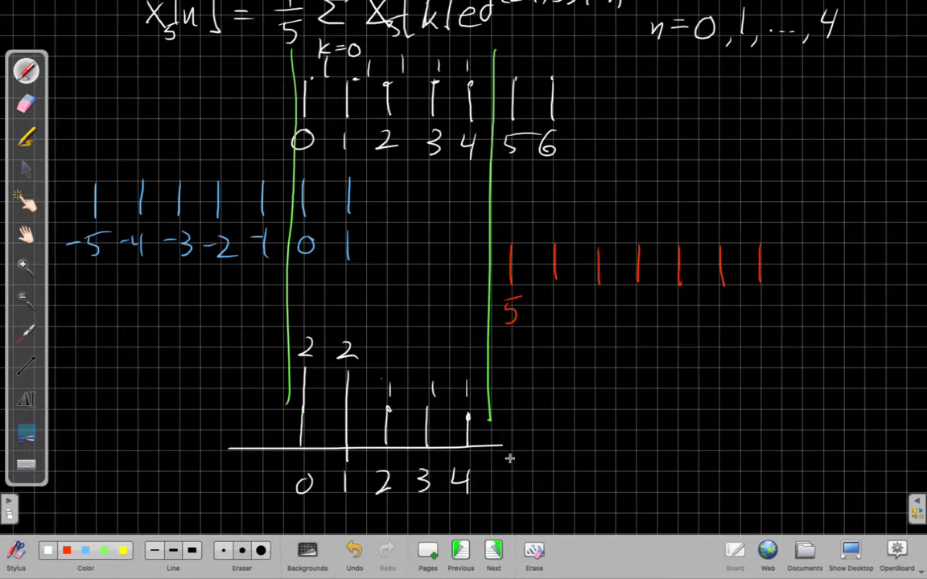
pyautogui.moveTo(501, 445); pyautogui.dragTo(539, 445)
pyautogui.moveTo(509, 441); pyautogui.dragTo(519, 445)
pyautogui.click(26, 231)
# Pan up and write N=7 below the aliased stem plot
pyautogui.moveTo(145, 383); pyautogui.dragTo(179, 195)
pyautogui.click(27, 71)
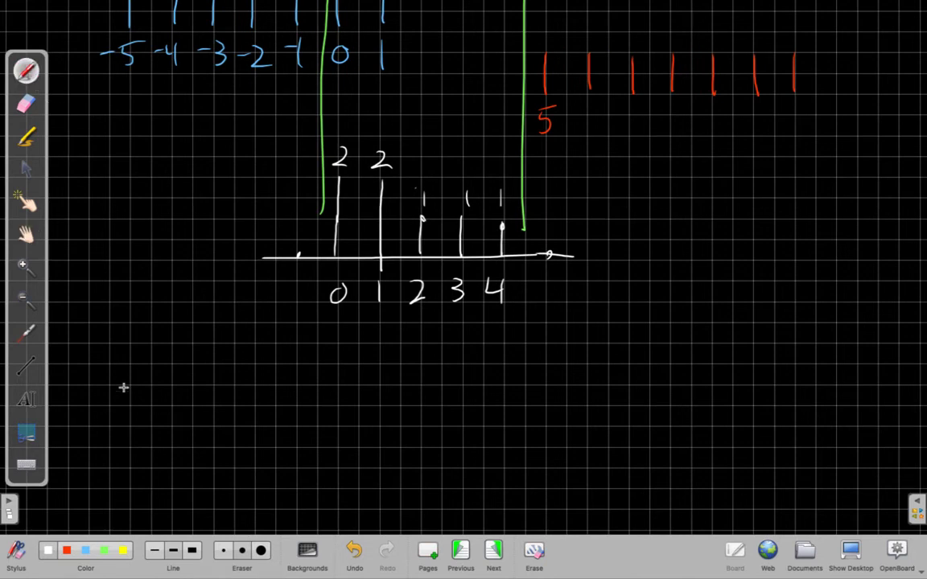
pyautogui.moveTo(79, 323)
pyautogui.mouseDown()
pyautogui.moveTo(79, 345)
pyautogui.moveTo(100, 322)
pyautogui.moveTo(127, 338)
pyautogui.mouseUp()
pyautogui.moveTo(111, 347); pyautogui.dragTo(128, 346)
pyautogui.moveTo(132, 330)
pyautogui.mouseDown()
pyautogui.moveTo(138, 354)
pyautogui.moveTo(201, 362)
pyautogui.moveTo(212, 346)
pyautogui.moveTo(240, 370)
pyautogui.mouseUp()
# Write ω_k = 2π/7 k after N=7
pyautogui.moveTo(286, 336)
pyautogui.mouseDown()
pyautogui.moveTo(302, 359)
pyautogui.moveTo(326, 338)
pyautogui.mouseUp()
pyautogui.moveTo(320, 341); pyautogui.dragTo(322, 360)
pyautogui.moveTo(282, 367)
pyautogui.mouseDown()
pyautogui.moveTo(324, 367)
pyautogui.moveTo(309, 401)
pyautogui.mouseUp()
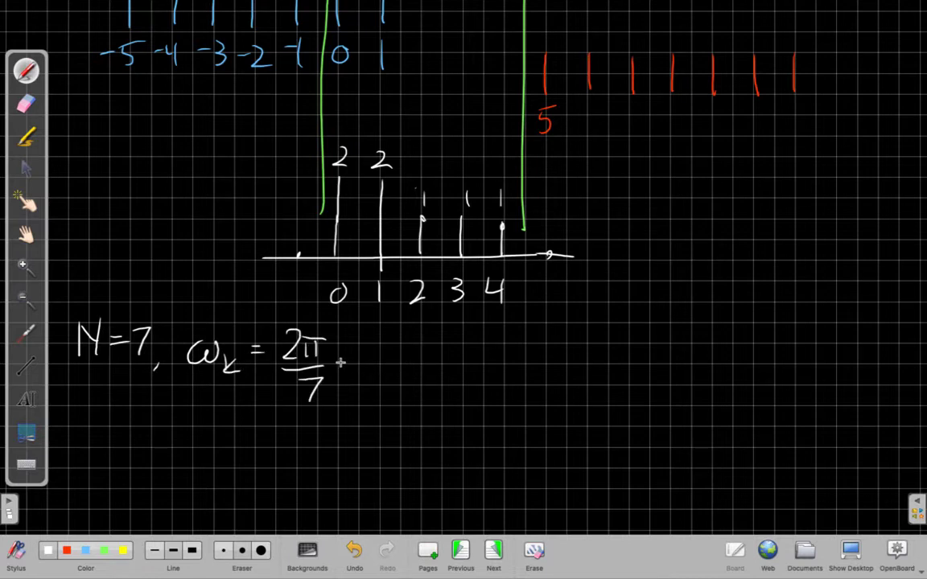
pyautogui.moveTo(340, 358); pyautogui.dragTo(338, 378)
pyautogui.moveTo(354, 360); pyautogui.dragTo(356, 378)
# Pan down to review earlier work, then back up to the formula
pyautogui.click(26, 235)
pyautogui.moveTo(134, 274); pyautogui.dragTo(149, 311)
pyautogui.moveTo(326, 34); pyautogui.dragTo(328, 110)
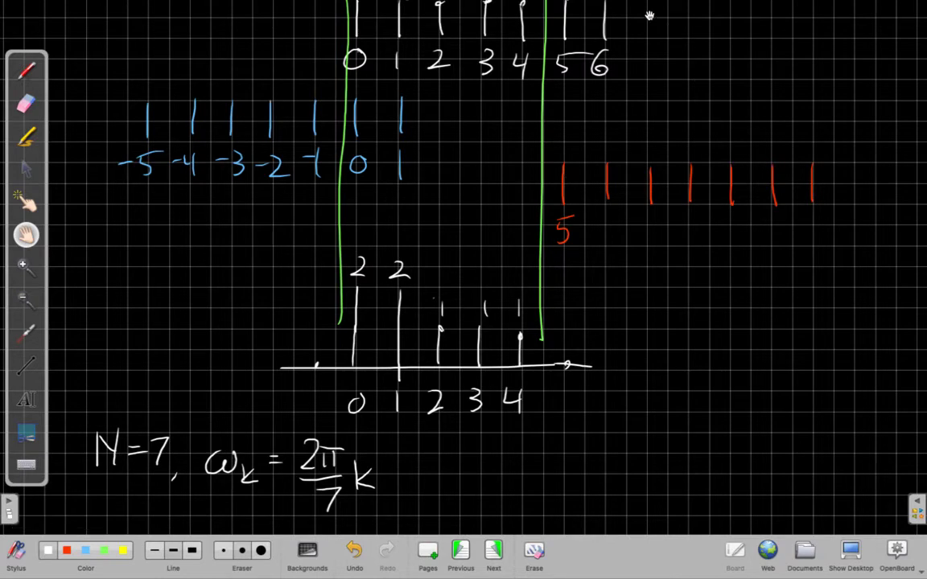
pyautogui.moveTo(199, 300); pyautogui.dragTo(174, 166)
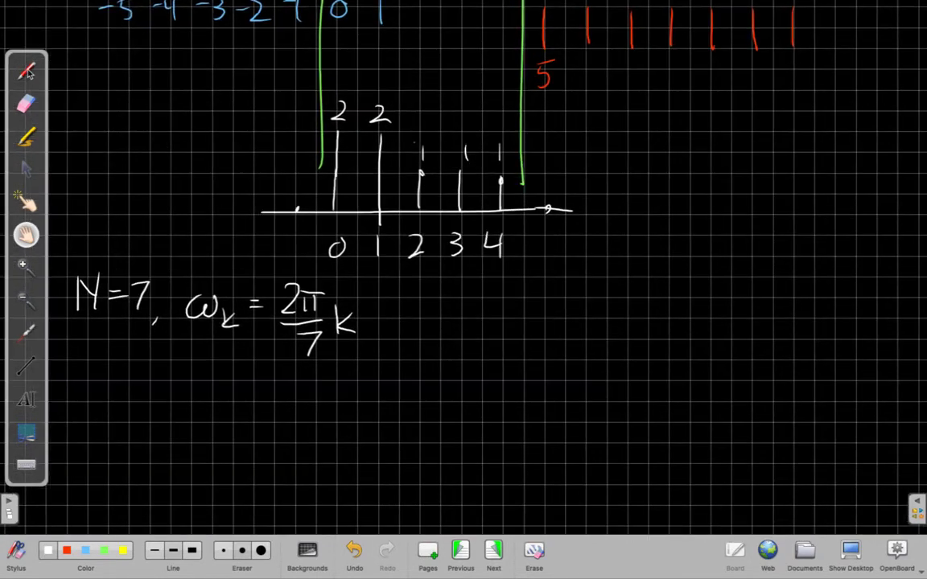
pyautogui.click(27, 70)
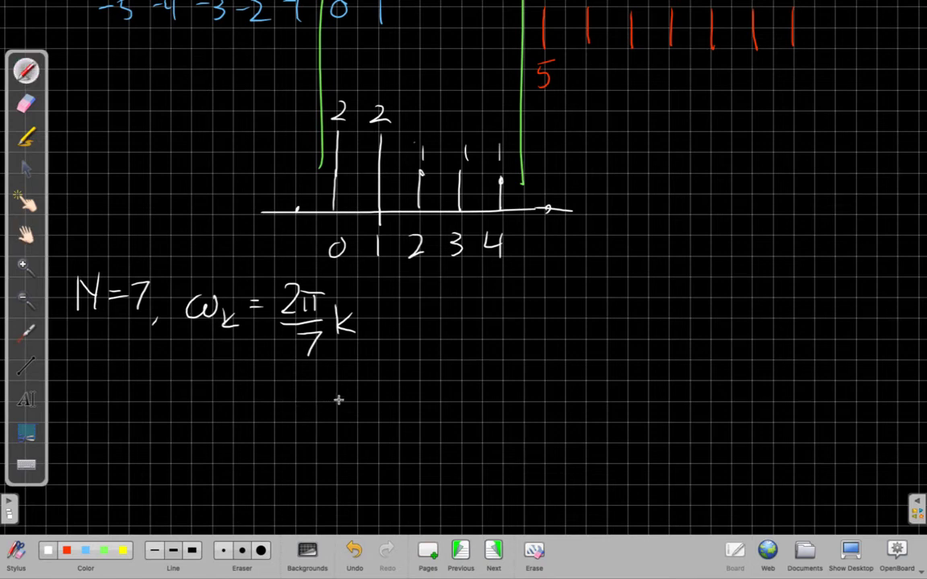
# Draw a new axis with seven stems under the N=7 formula
pyautogui.moveTo(316, 385); pyautogui.dragTo(317, 431)
pyautogui.moveTo(359, 386); pyautogui.dragTo(359, 419)
pyautogui.moveTo(270, 420); pyautogui.dragTo(590, 425)
pyautogui.moveTo(399, 382); pyautogui.dragTo(400, 424)
pyautogui.moveTo(440, 385); pyautogui.dragTo(440, 421)
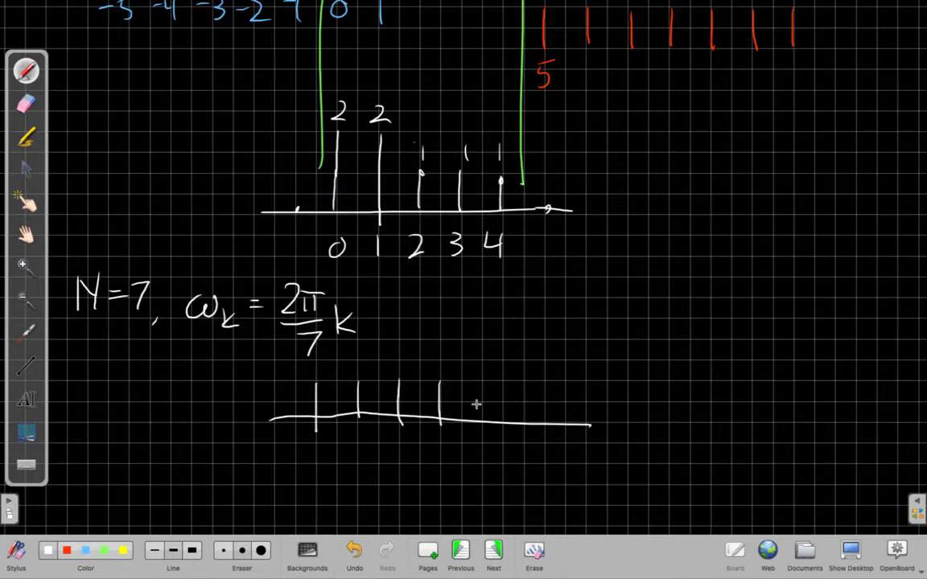
pyautogui.moveTo(483, 385); pyautogui.dragTo(484, 419)
pyautogui.moveTo(524, 383); pyautogui.dragTo(525, 420)
pyautogui.moveTo(565, 385); pyautogui.dragTo(565, 420)
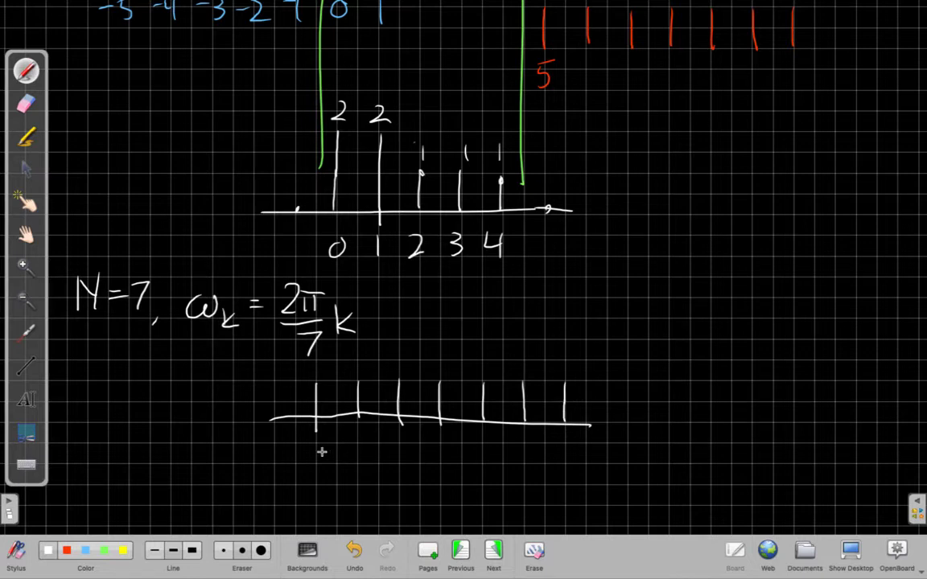
# Label the stems 0–6, mark height 1, and top the stems with sample circles
pyautogui.moveTo(317, 444)
pyautogui.mouseDown()
pyautogui.moveTo(354, 461)
pyautogui.moveTo(488, 456)
pyautogui.mouseUp()
pyautogui.moveTo(482, 446)
pyautogui.mouseDown()
pyautogui.moveTo(483, 460)
pyautogui.moveTo(531, 464)
pyautogui.mouseUp()
pyautogui.moveTo(567, 441); pyautogui.dragTo(564, 456)
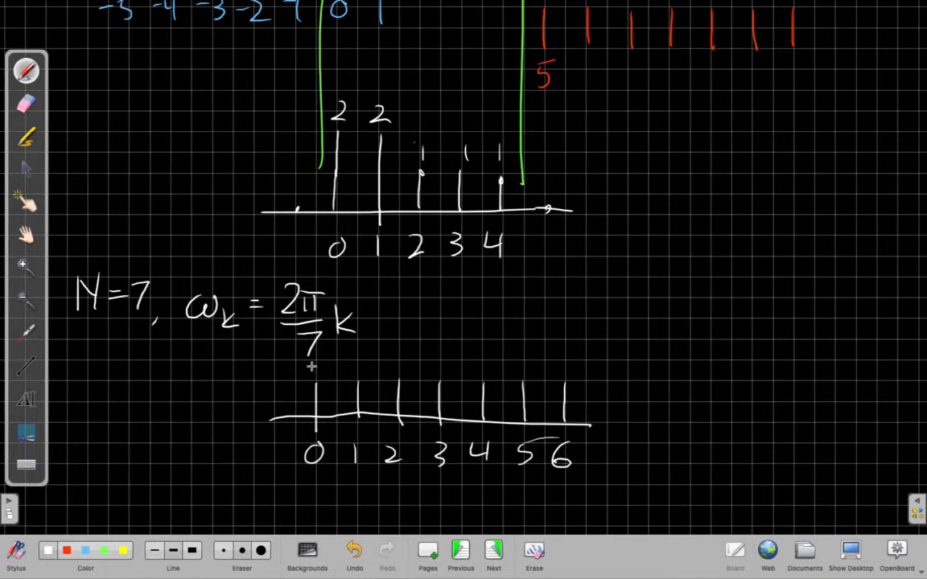
pyautogui.moveTo(290, 371); pyautogui.dragTo(291, 387)
pyautogui.moveTo(356, 380); pyautogui.dragTo(485, 389)
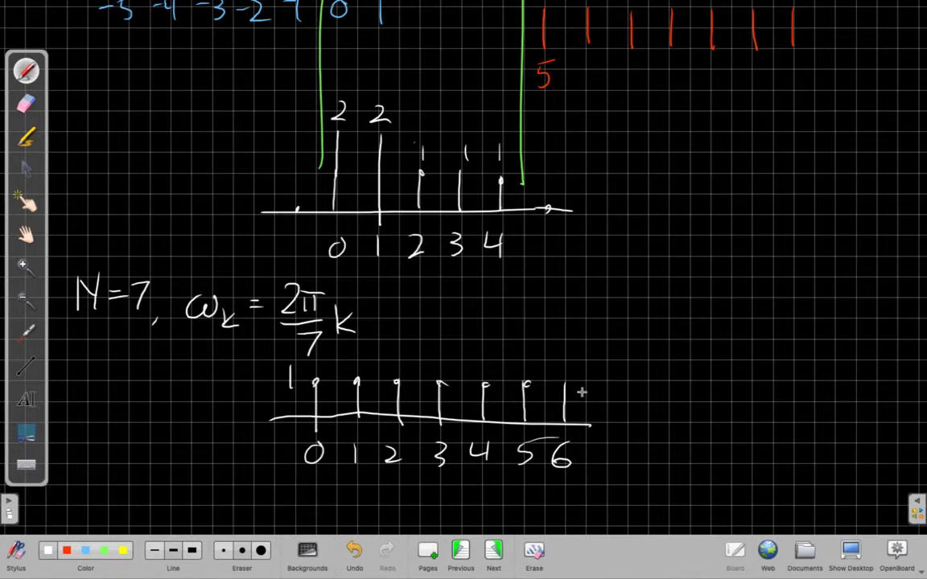
# Draw an arrow pointing at the aliased plot and begin its label
pyautogui.moveTo(569, 158)
pyautogui.mouseDown()
pyautogui.moveTo(619, 157)
pyautogui.moveTo(588, 168)
pyautogui.mouseUp()
pyautogui.moveTo(644, 138); pyautogui.dragTo(672, 133)
pyautogui.moveTo(658, 137)
pyautogui.mouseDown()
pyautogui.moveTo(656, 164)
pyautogui.moveTo(861, 158)
pyautogui.moveTo(868, 166)
pyautogui.mouseUp()
# Finish 'Time domain aliasing' and write 'N=5 < M=7' beneath it
pyautogui.moveTo(882, 153)
pyautogui.mouseDown()
pyautogui.moveTo(876, 167)
pyautogui.moveTo(892, 166)
pyautogui.mouseUp()
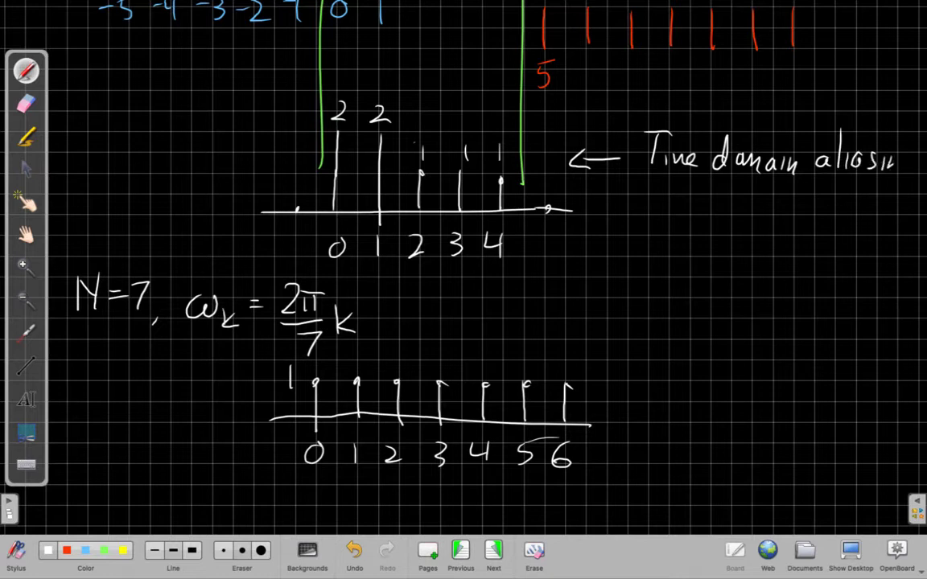
pyautogui.moveTo(641, 229)
pyautogui.mouseDown()
pyautogui.moveTo(644, 195)
pyautogui.moveTo(665, 197)
pyautogui.moveTo(691, 227)
pyautogui.mouseUp()
pyautogui.moveTo(699, 201)
pyautogui.mouseDown()
pyautogui.moveTo(727, 201)
pyautogui.moveTo(750, 228)
pyautogui.moveTo(771, 206)
pyautogui.moveTo(798, 229)
pyautogui.mouseUp()
pyautogui.moveTo(806, 209); pyautogui.dragTo(821, 207)
pyautogui.moveTo(807, 218); pyautogui.dragTo(837, 231)
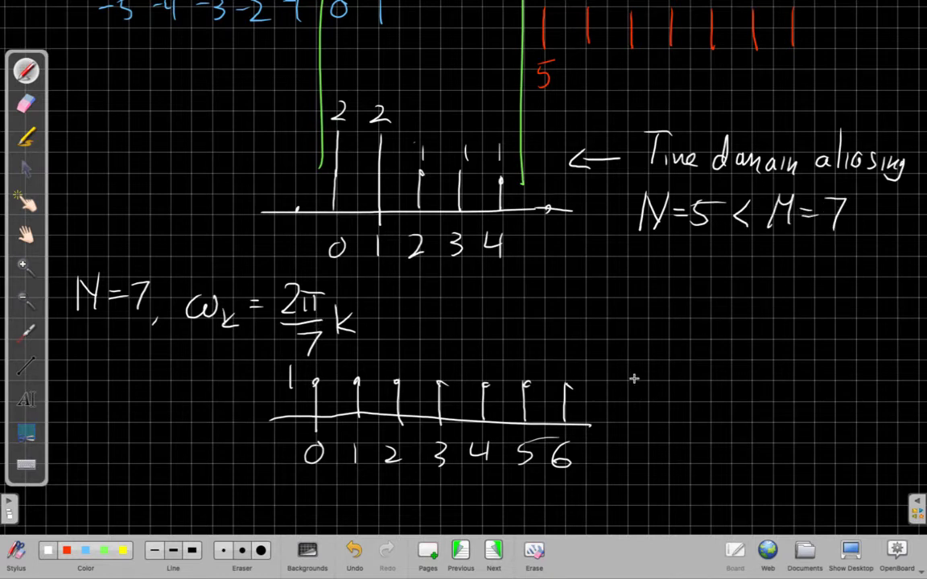
# Write 'N=7 ≥ M=7' beside the lower plot and show the desktop
pyautogui.moveTo(631, 384)
pyautogui.mouseDown()
pyautogui.moveTo(633, 357)
pyautogui.moveTo(655, 355)
pyautogui.moveTo(691, 377)
pyautogui.moveTo(711, 371)
pyautogui.mouseUp()
pyautogui.moveTo(710, 376)
pyautogui.mouseDown()
pyautogui.moveTo(728, 375)
pyautogui.moveTo(744, 348)
pyautogui.moveTo(766, 376)
pyautogui.moveTo(786, 358)
pyautogui.mouseUp()
pyautogui.moveTo(775, 369); pyautogui.dragTo(809, 374)
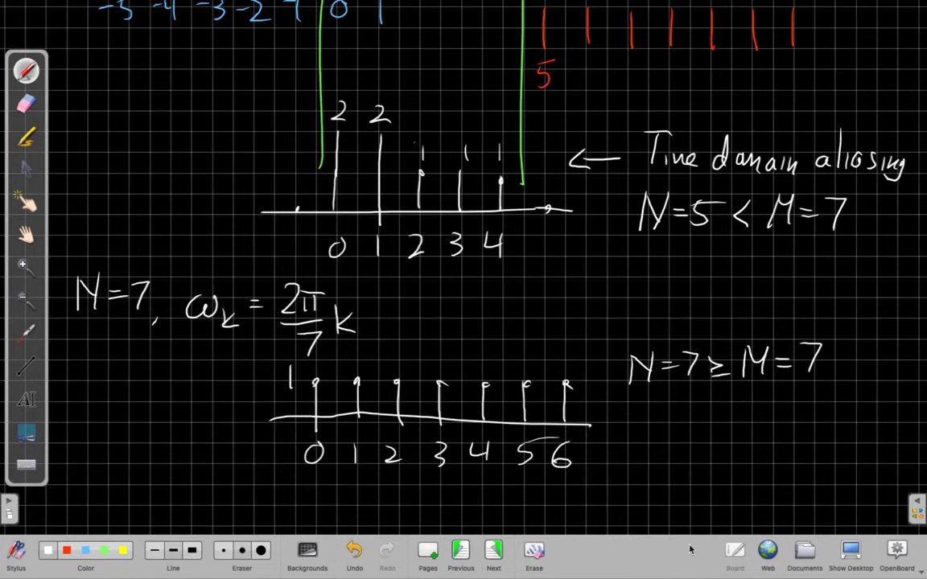
pyautogui.click(854, 550)
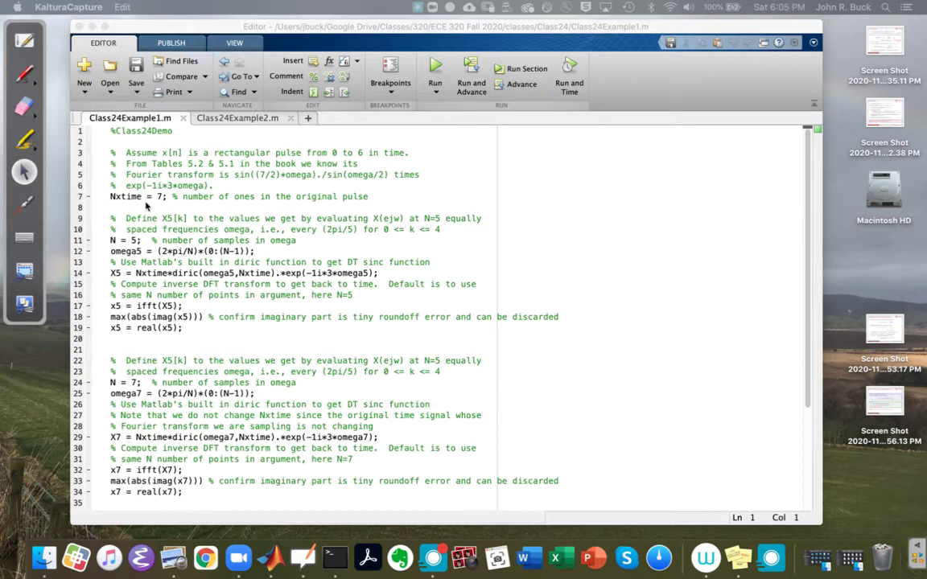
# Rename Nxtime to M on line 7 without renaming every usage
pyautogui.click(144, 200)
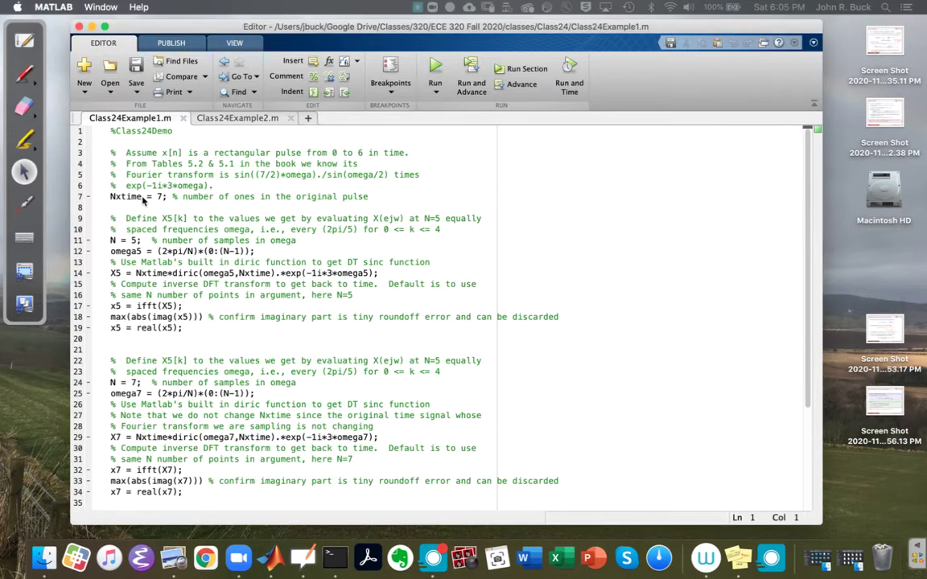
pyautogui.press('BackSpace')
pyautogui.press('BackSpace')
pyautogui.press('BackSpace')
pyautogui.press('BackSpace')
pyautogui.press('BackSpace')
pyautogui.press('BackSpace')
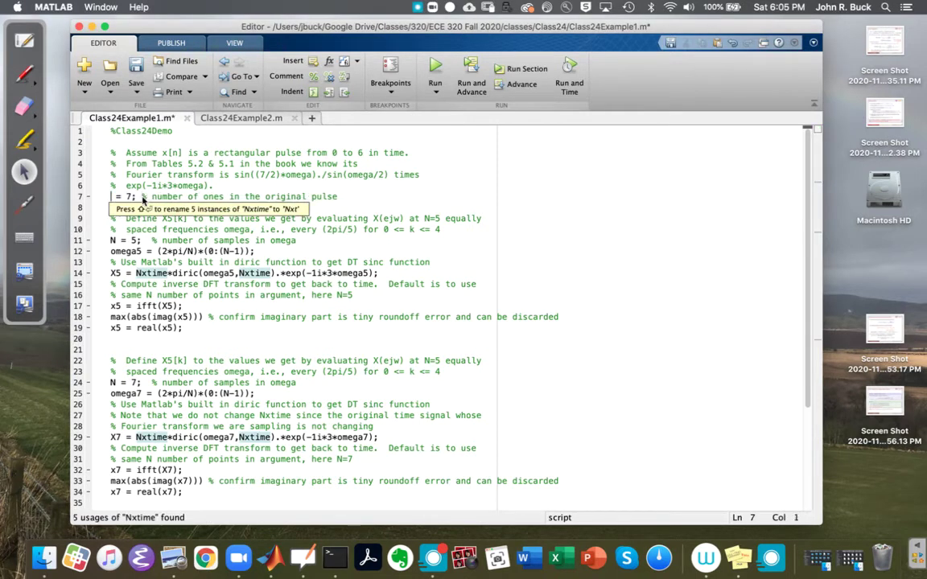
pyautogui.write('M')
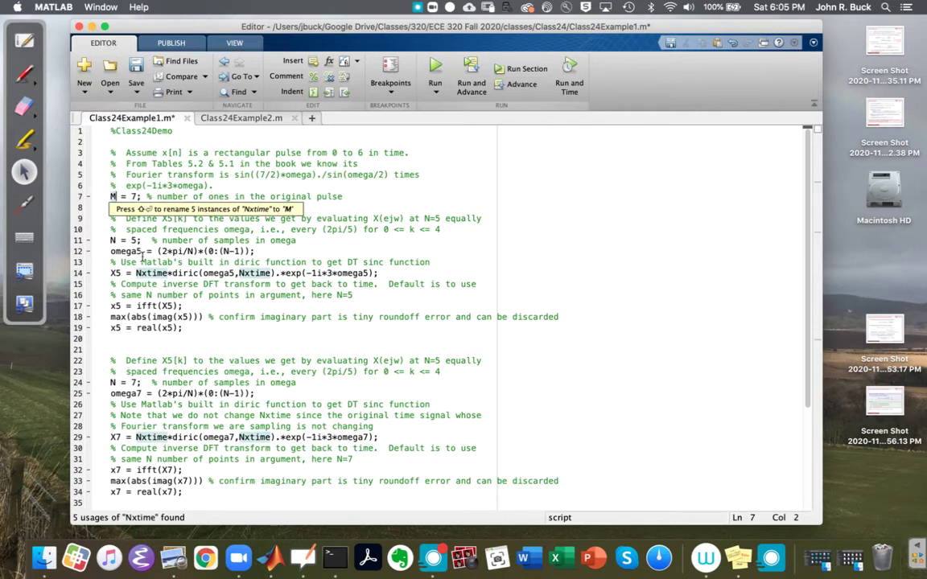
pyautogui.click(417, 229)
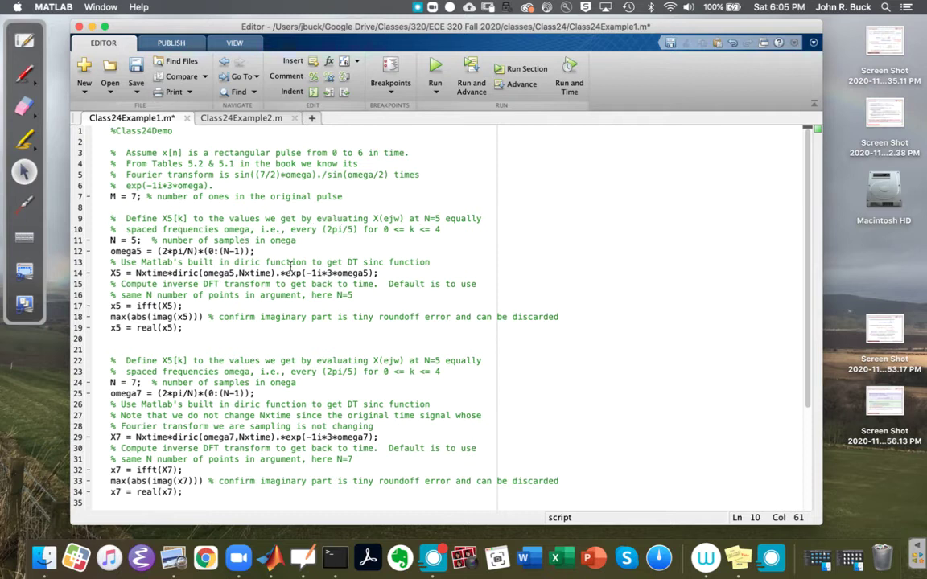
# Edit line 14 so it reads X5 = M*diric(omega5,M)
pyautogui.click(165, 273)
pyautogui.press('BackSpace')
pyautogui.press('BackSpace')
pyautogui.press('BackSpace')
pyautogui.press('BackSpace')
pyautogui.press('BackSpace')
pyautogui.press('BackSpace')
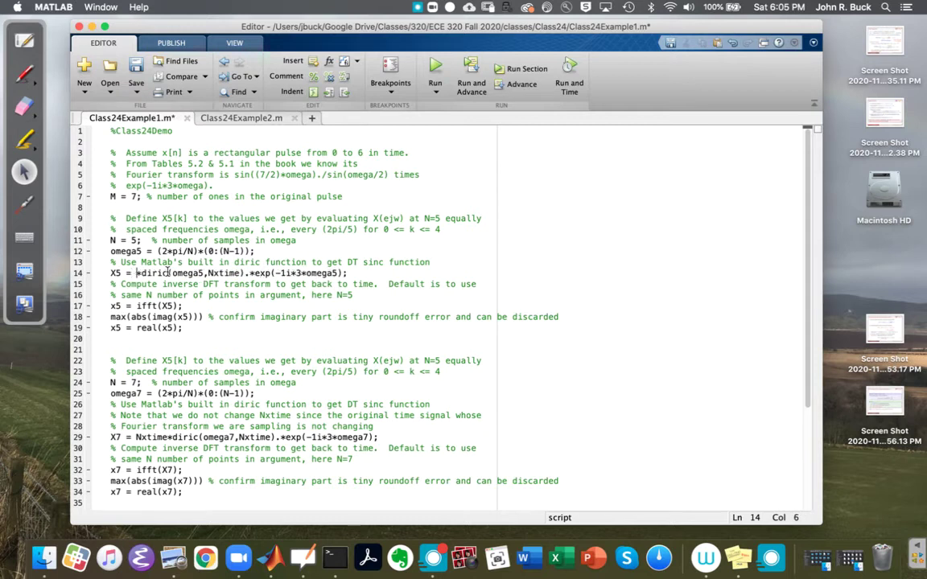
pyautogui.write('M')
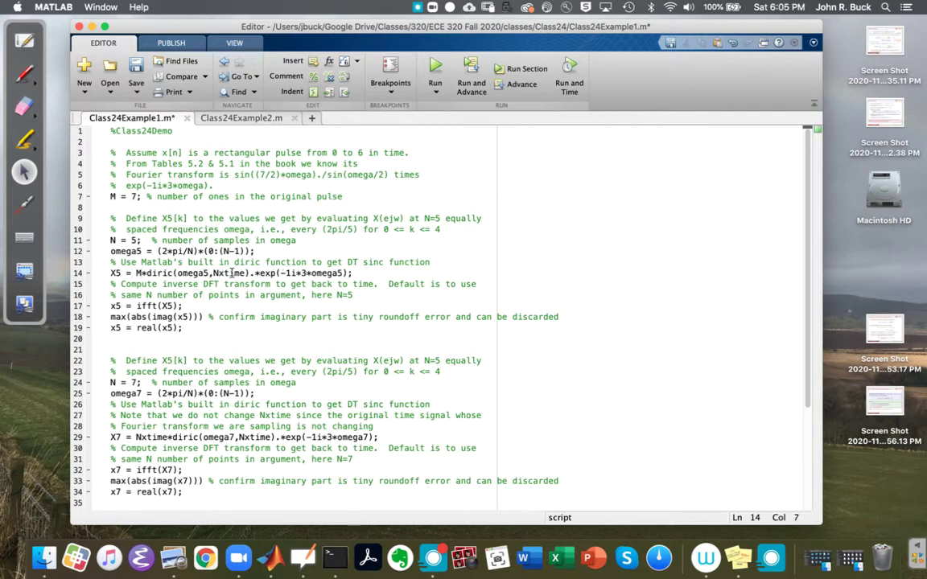
pyautogui.press('BackSpace')
pyautogui.press('BackSpace')
pyautogui.press('BackSpace')
pyautogui.press('BackSpace')
pyautogui.press('BackSpace')
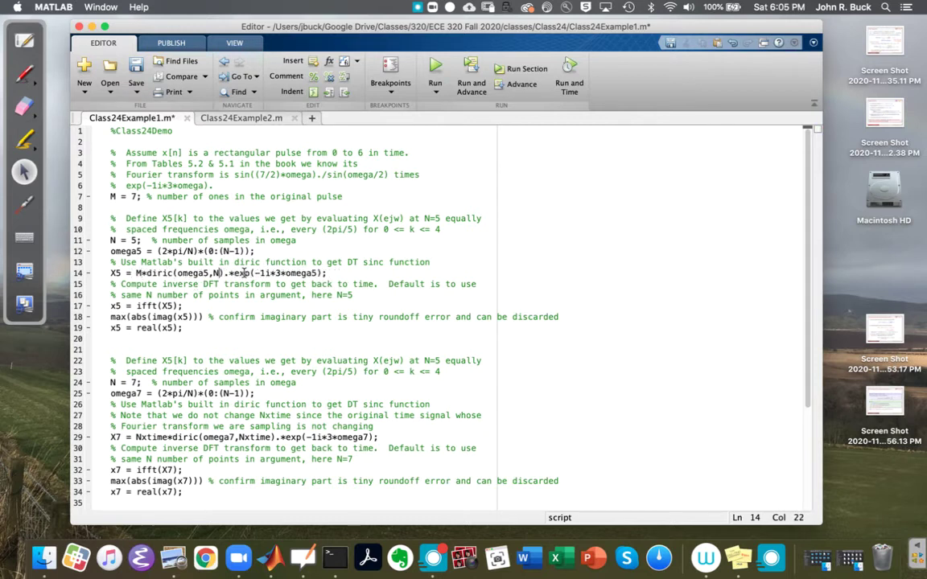
pyautogui.write('M')
pyautogui.press('Left')
pyautogui.press('BackSpace')
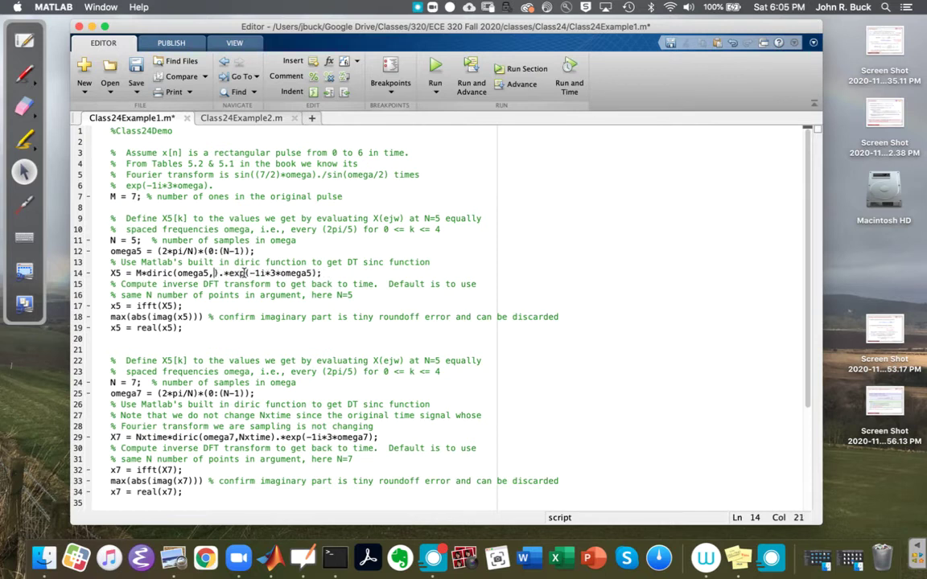
pyautogui.press('Right')
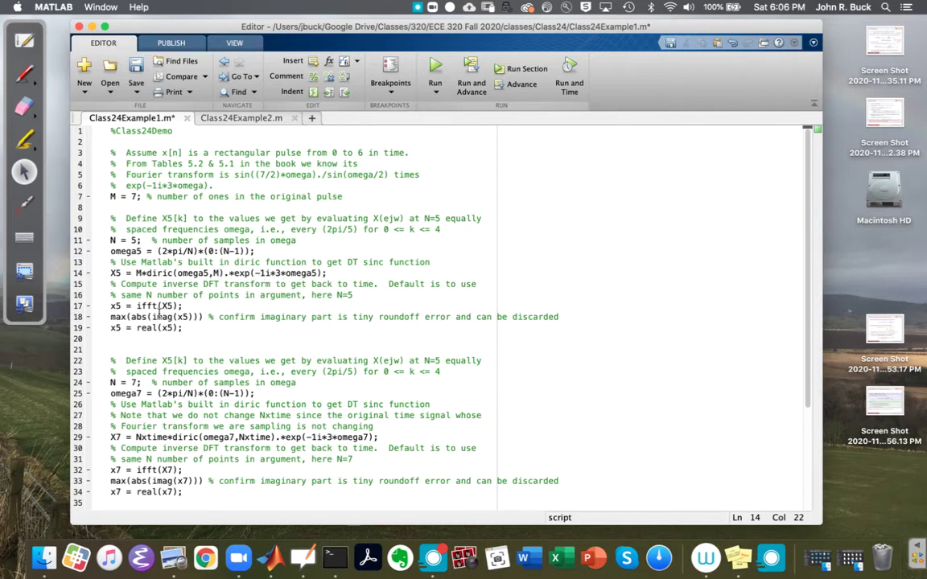
pyautogui.scroll(-5, 159, 310)
# Replace both Nxtime occurrences on line 29 with M, then save and run Class24Example1.m
pyautogui.click(167, 350)
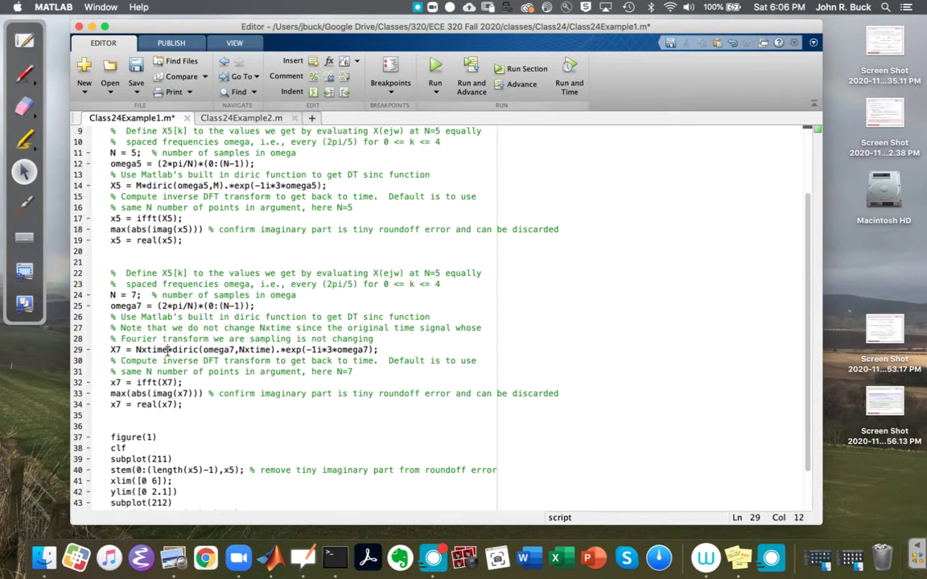
pyautogui.press('BackSpace')
pyautogui.press('BackSpace')
pyautogui.press('BackSpace')
pyautogui.press('BackSpace')
pyautogui.press('BackSpace')
pyautogui.press('BackSpace')
pyautogui.write('M')
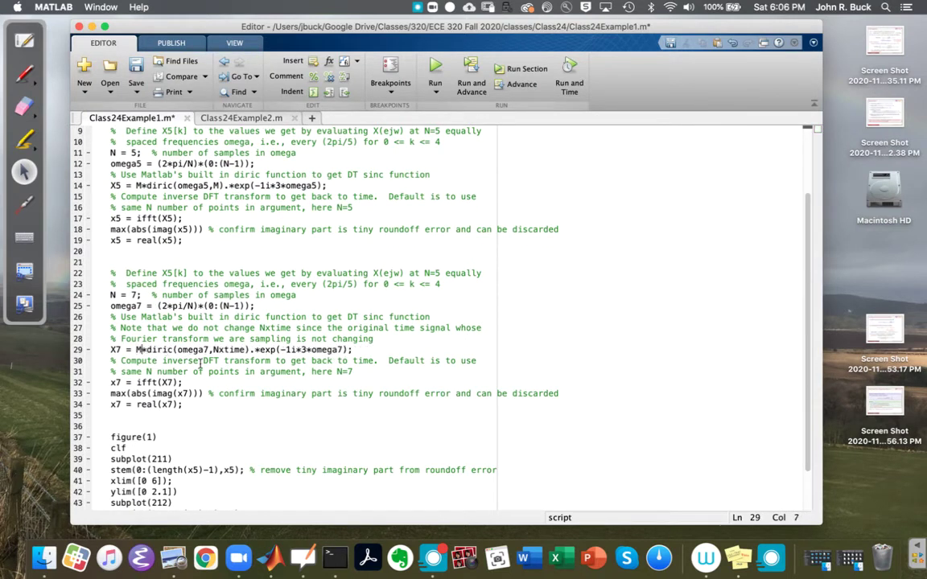
pyautogui.click(244, 350)
pyautogui.press('BackSpace')
pyautogui.press('BackSpace')
pyautogui.press('BackSpace')
pyautogui.press('BackSpace')
pyautogui.press('BackSpace')
pyautogui.press('BackSpace')
pyautogui.write('M')
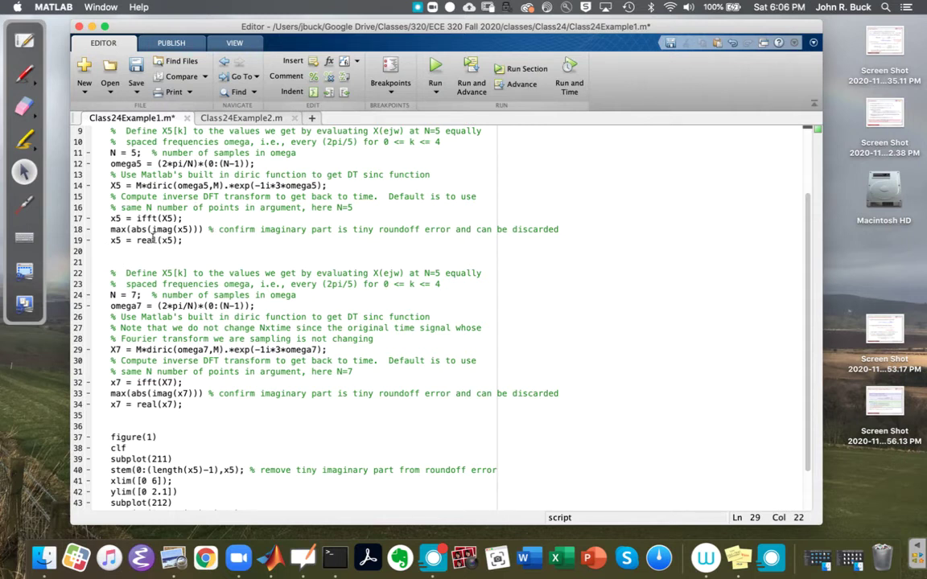
pyautogui.scroll(-3, 118, 373)
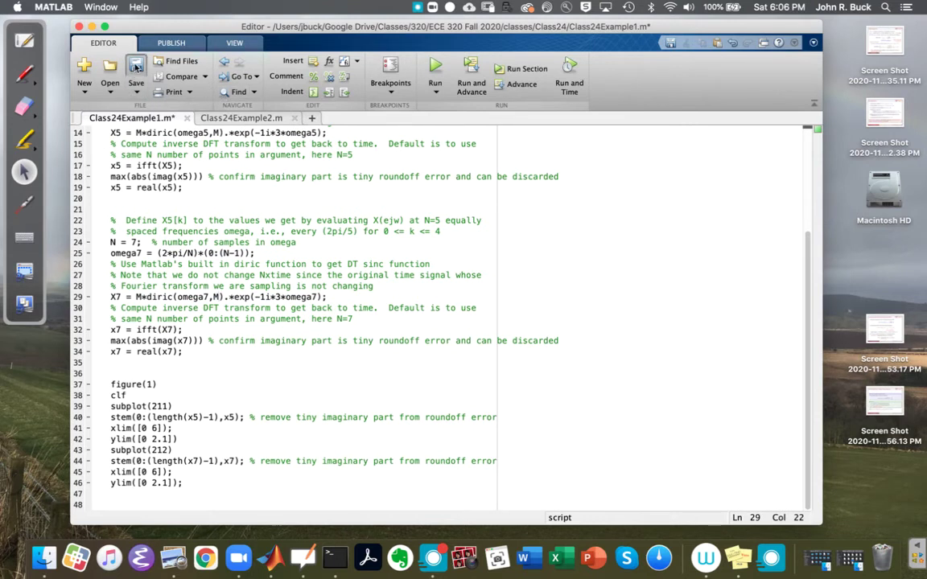
pyautogui.click(435, 67)
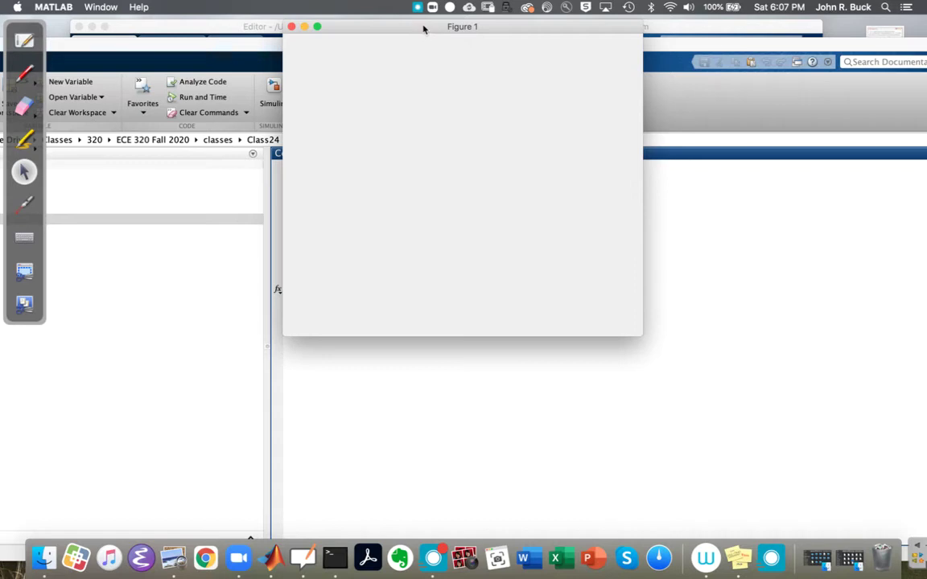
# Move and enlarge Figure 1 to view both stem plots, then bring the Command Window forward
pyautogui.moveTo(423, 29); pyautogui.dragTo(661, 98)
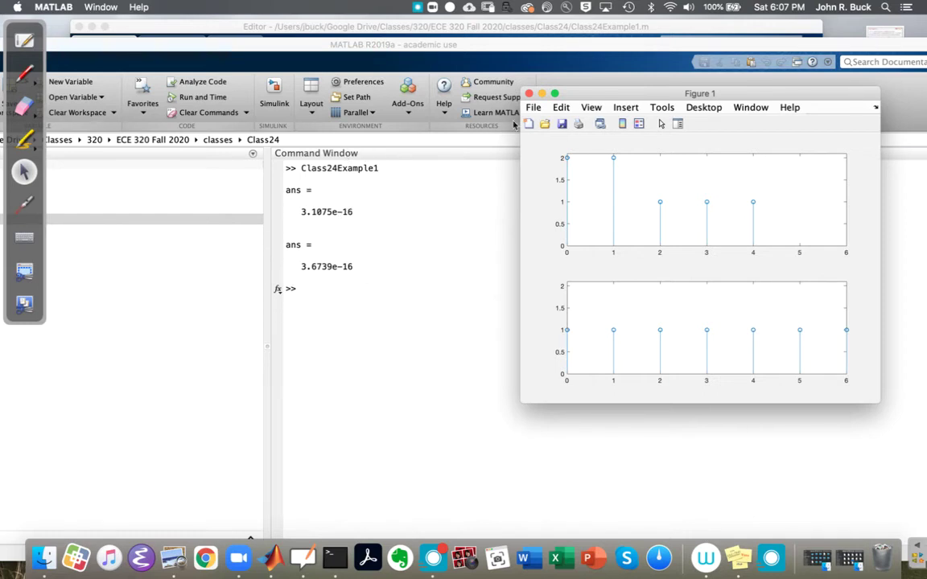
pyautogui.moveTo(579, 94); pyautogui.dragTo(147, 33)
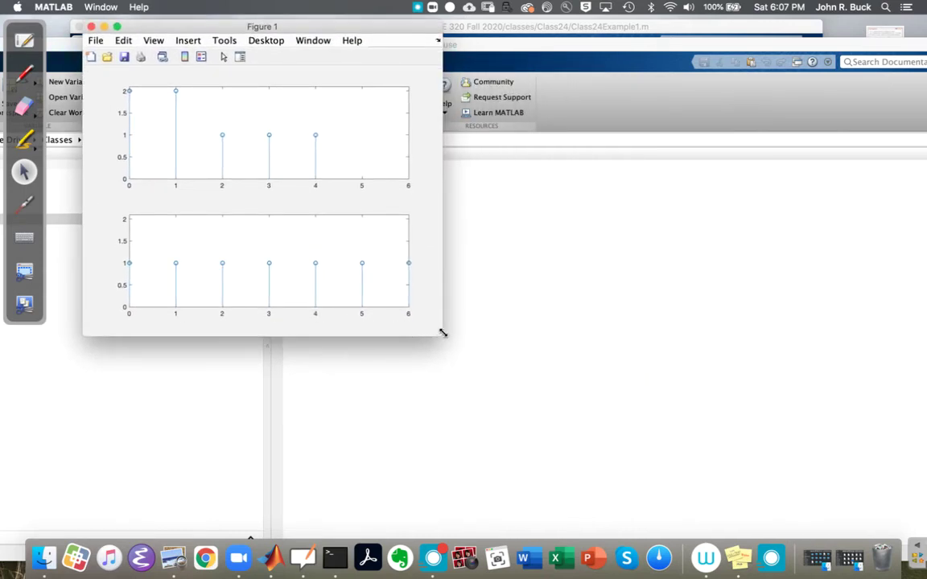
pyautogui.moveTo(443, 334); pyautogui.dragTo(852, 528)
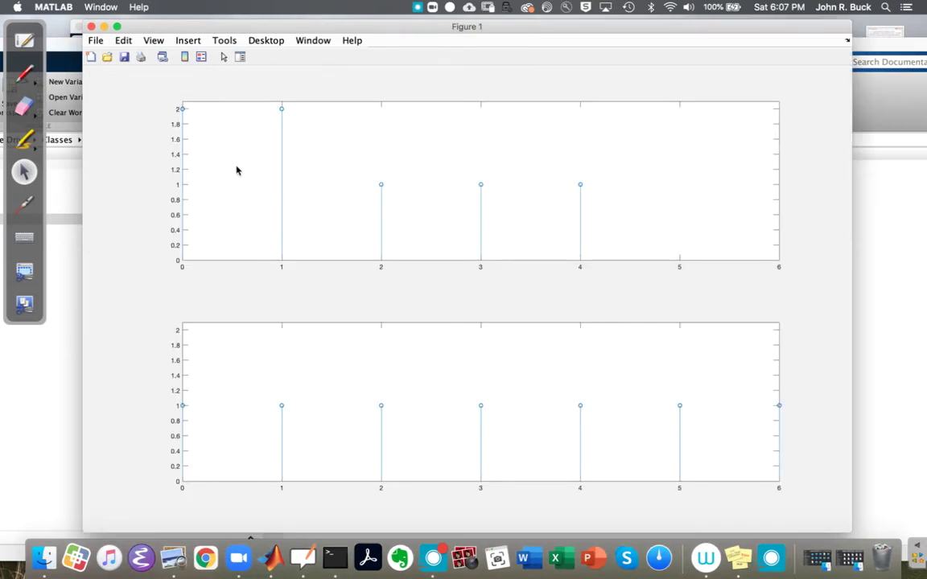
pyautogui.click(881, 330)
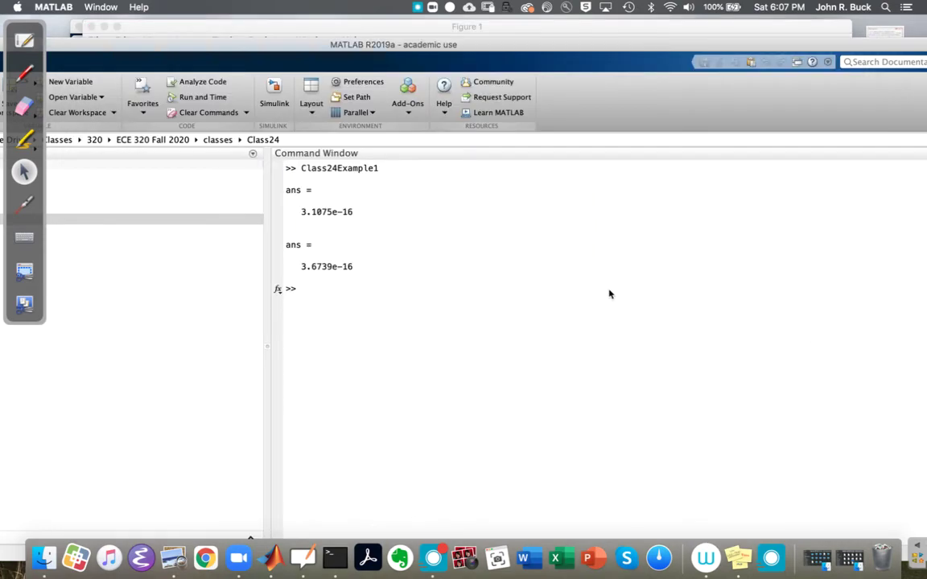
# Label the top subplot with xlabel 'Time', ylabel 'x5[n]' and title 'Aliased with N=5 < M=7'
pyautogui.click(336, 290)
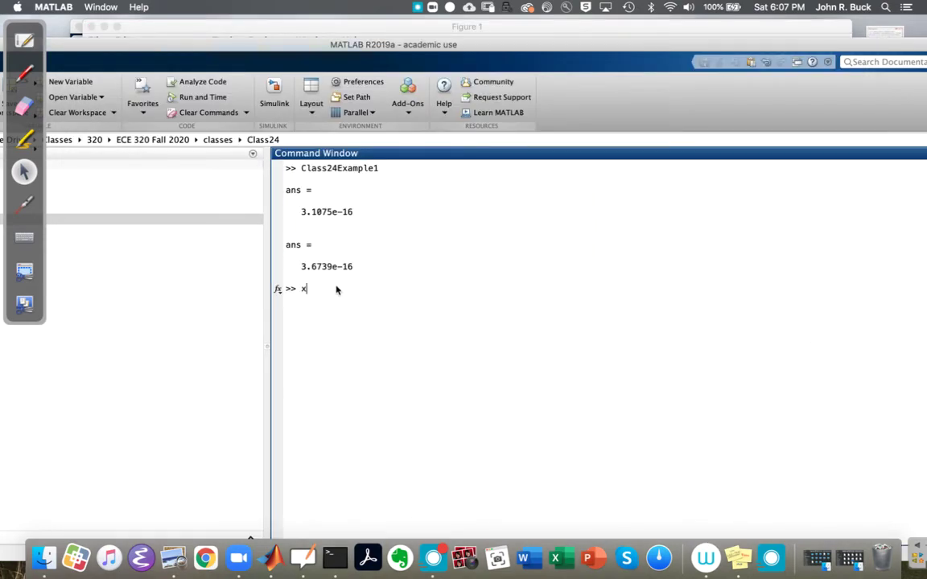
pyautogui.write('subplot')
pyautogui.write('(212')
pyautogui.write(')')
pyautogui.press('Return')
pyautogui.write("xlabel('Time'); ylabel(")
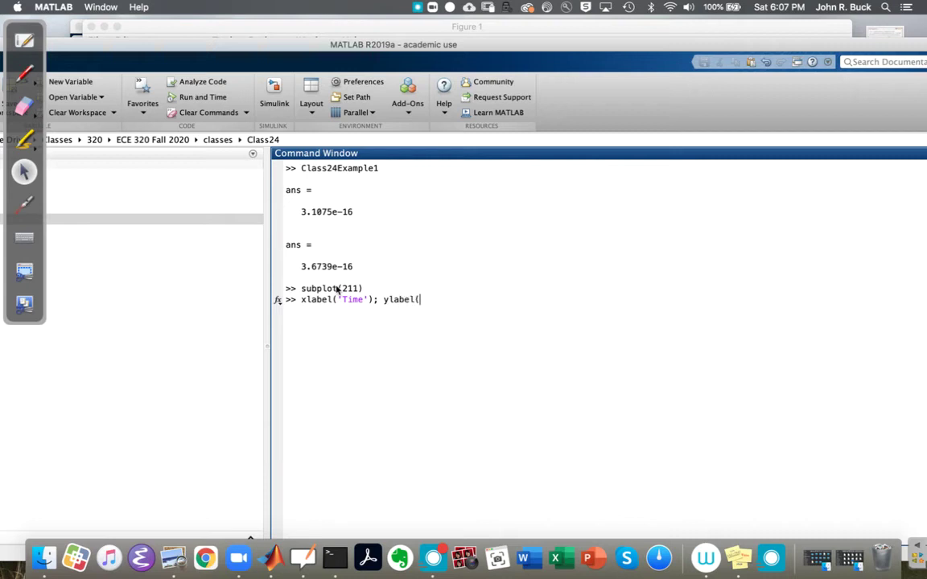
pyautogui.write("'x5[n]')")
pyautogui.write("; title('")
pyautogui.write('Alia')
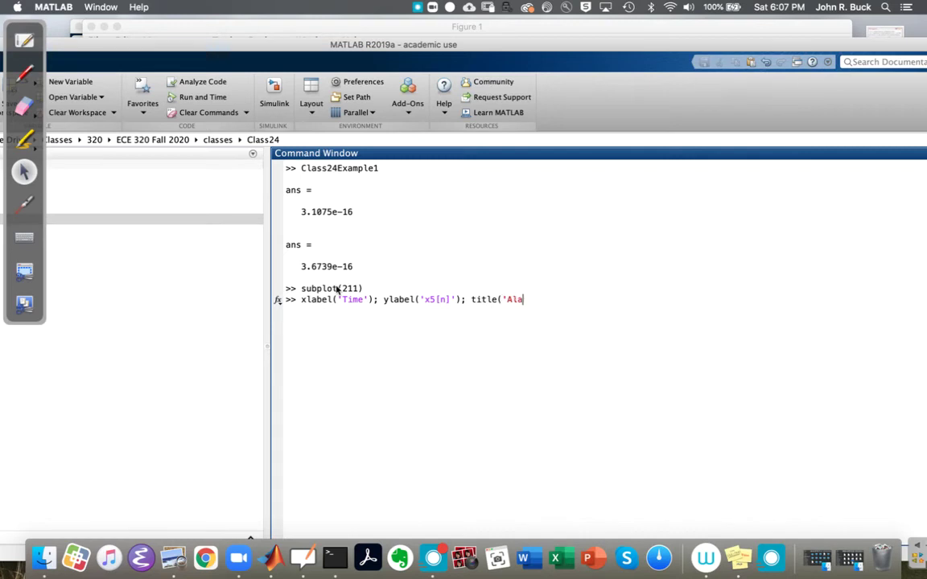
pyautogui.write('es')
pyautogui.press('BackSpace')
pyautogui.press('BackSpace')
pyautogui.press('BackSpace')
pyautogui.write("ased with N=5 < M=7'")
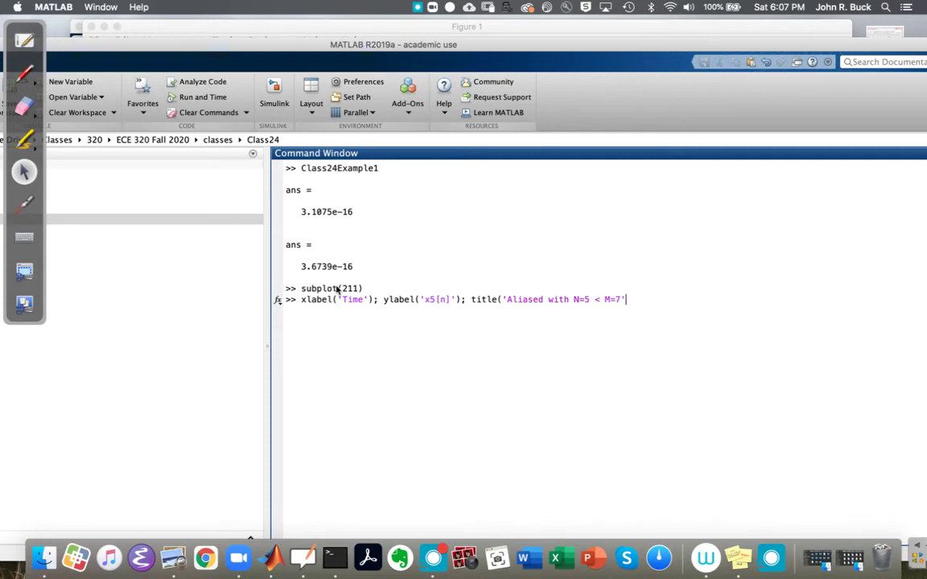
pyautogui.write(')')
pyautogui.press('Return')
# Target the bottom subplot with subplot(212) and recall the earlier labelling command
pyautogui.write('subplot(212)')
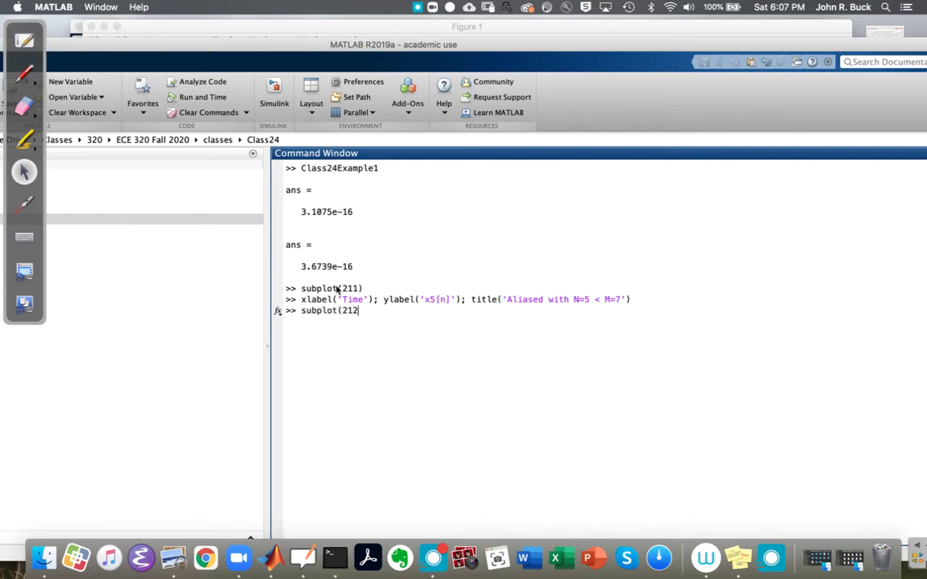
pyautogui.press('Return')
pyautogui.moveTo(303, 299); pyautogui.dragTo(634, 300)
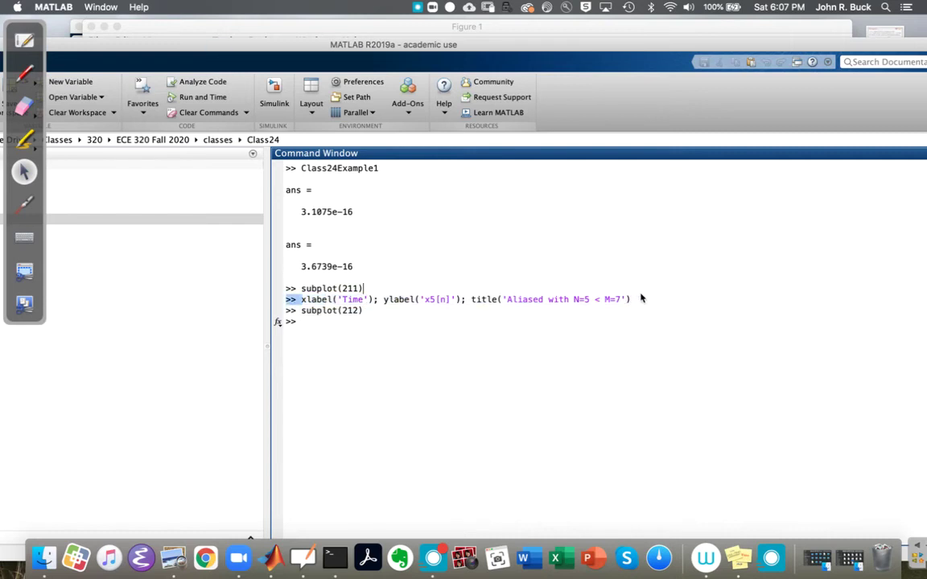
pyautogui.tripleClick(635, 300)
pyautogui.press('Up')
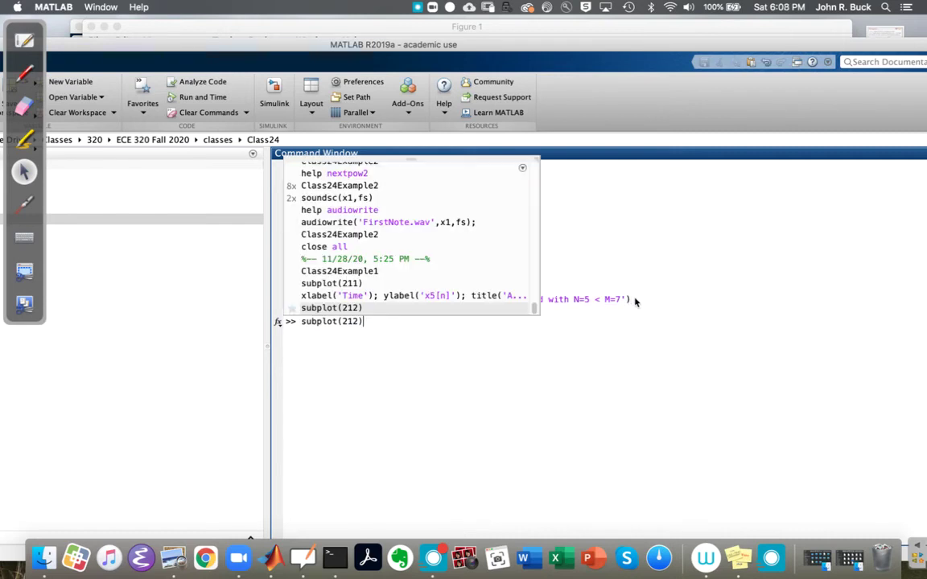
pyautogui.press('Up')
pyautogui.press('Left')
pyautogui.press('Left')
pyautogui.press('Left')
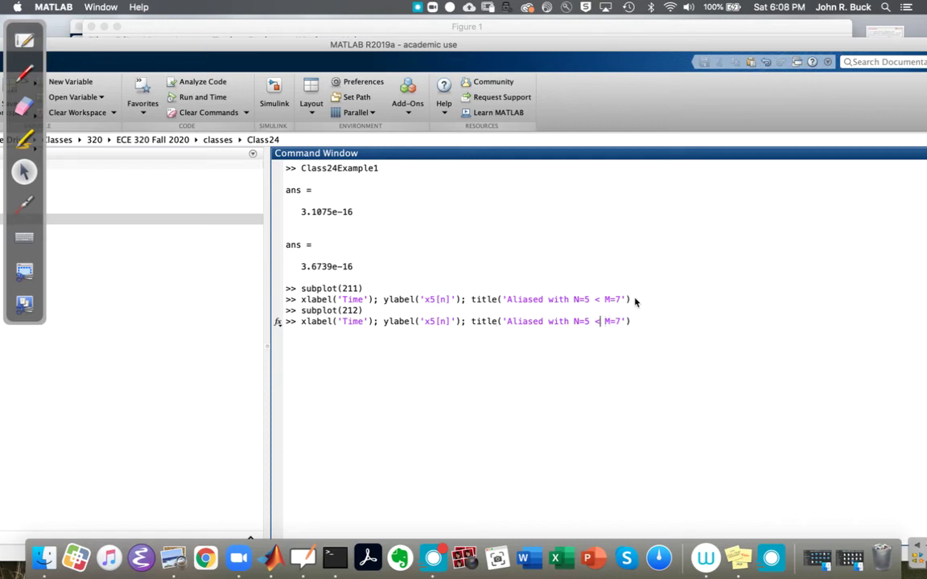
# Edit the recalled command to ylabel 'x7[n]' and title 'Not Aliased with N=7 >= M=7', then run it
pyautogui.press('BackSpace')
pyautogui.press('BackSpace')
pyautogui.press('BackSpace')
pyautogui.press('BackSpace')
pyautogui.press('BackSpace')
pyautogui.write('N=5')
pyautogui.press('BackSpace')
pyautogui.write('7 >=')
pyautogui.press('Left')
pyautogui.press('Left')
pyautogui.press('Left')
pyautogui.press('Left')
pyautogui.press('Left')
pyautogui.press('Left')
pyautogui.press('Left')
pyautogui.press('BackSpace')
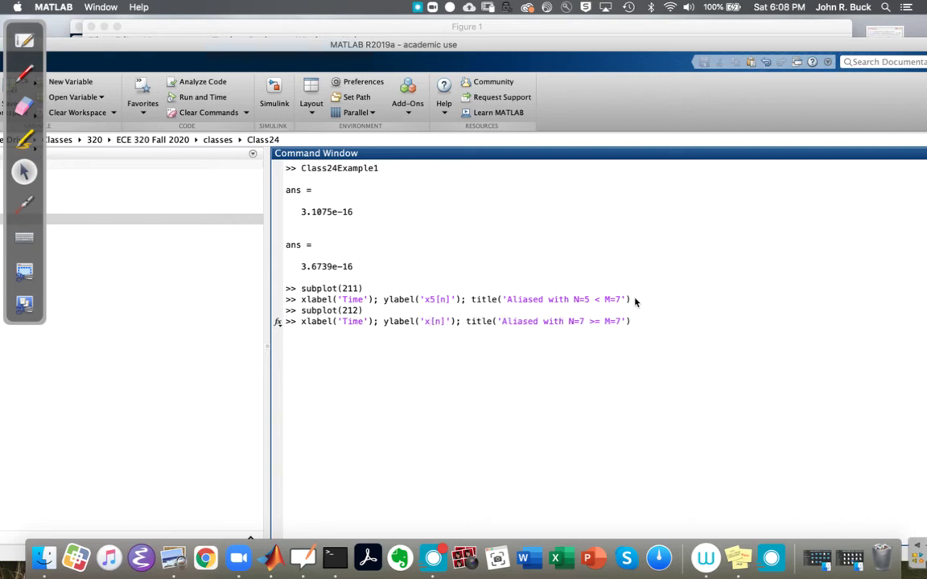
pyautogui.write('7')
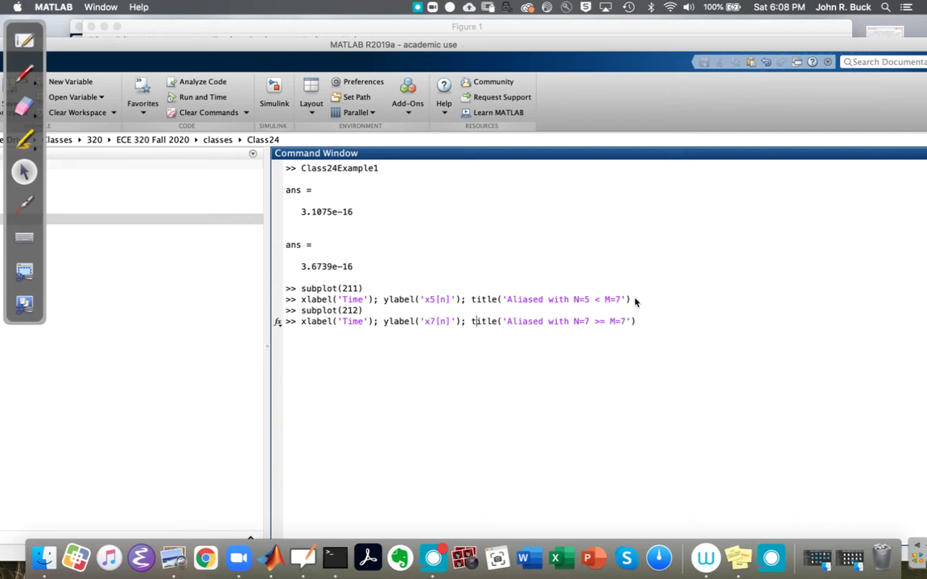
pyautogui.press('Right')
pyautogui.press('Right')
pyautogui.press('Right')
pyautogui.write('Not')
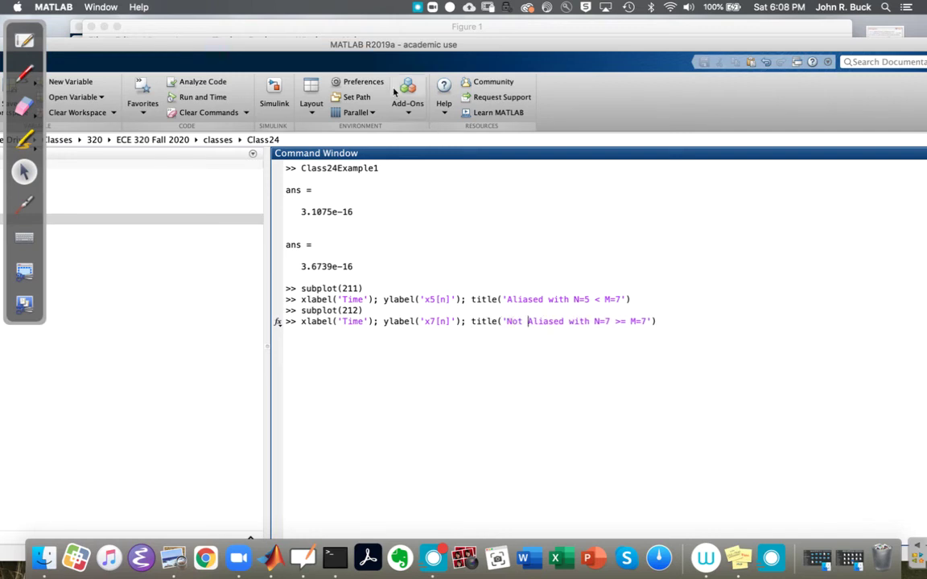
pyautogui.press('Return')
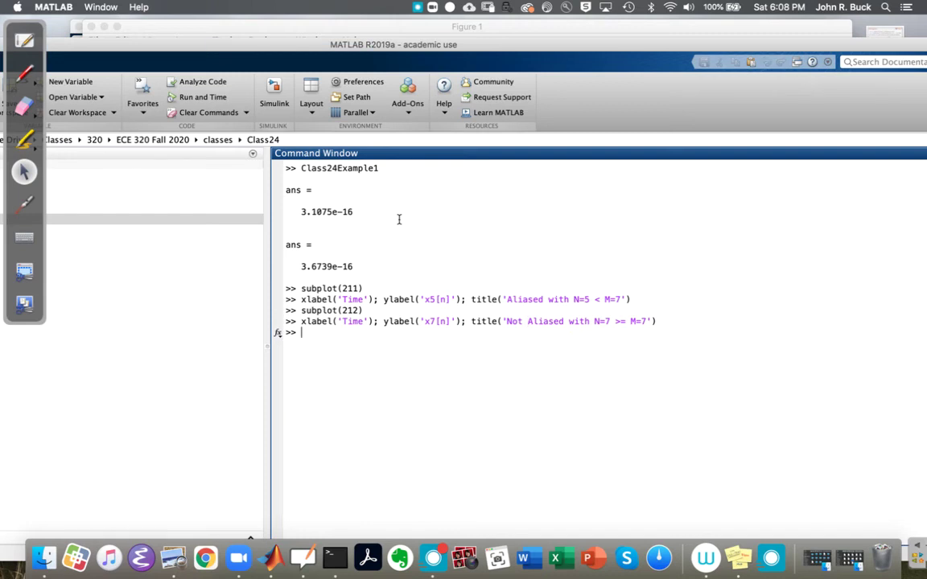
pyautogui.click(102, 8)
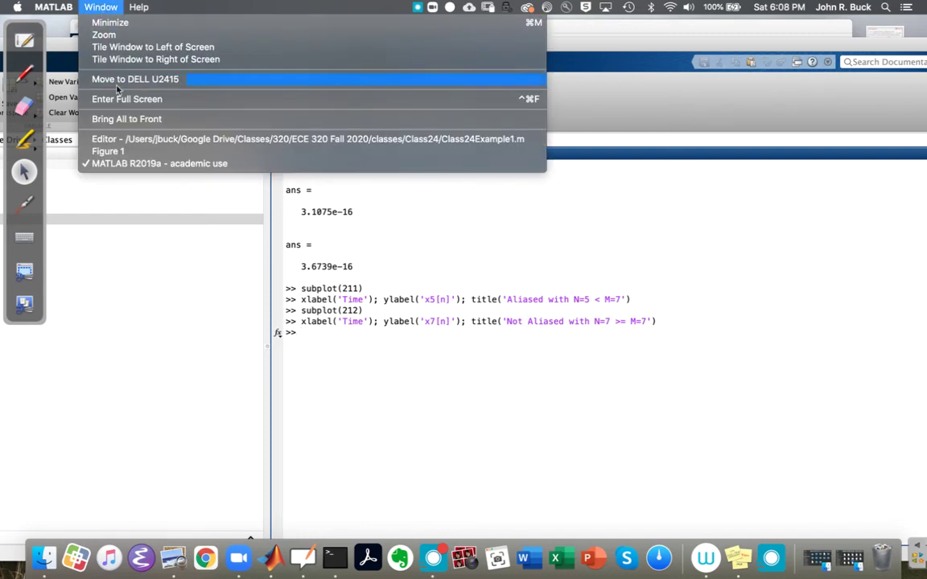
# Bring Figure 1 to the front to view the titled x5[n] and x7[n] stem plots
pyautogui.click(113, 151)
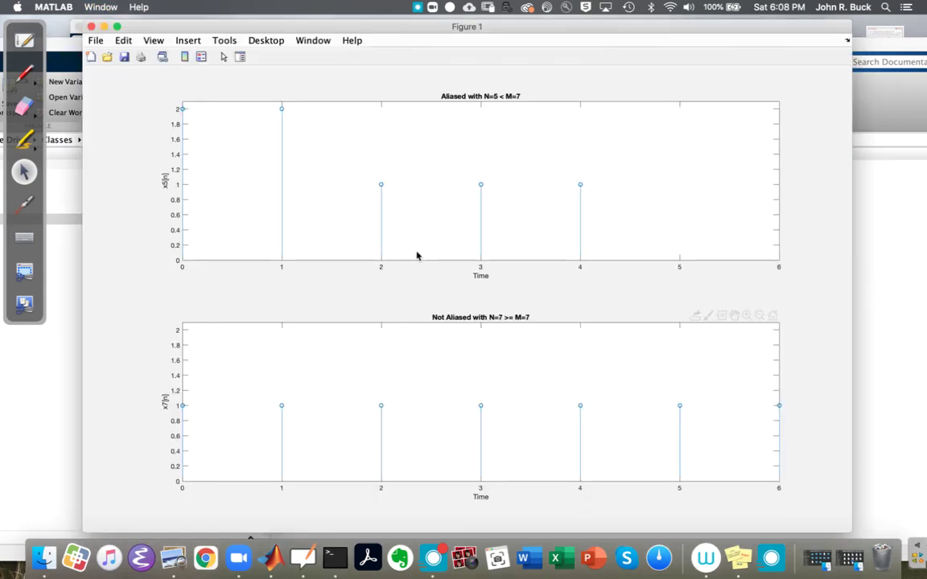